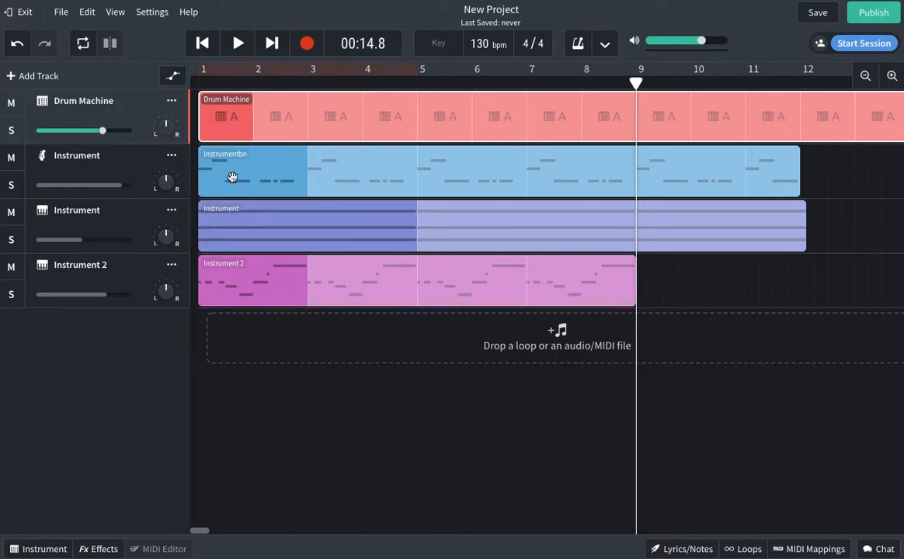
Shift the Instrumentbn, Instrument and Instrument 2 clips right so they enter around bars 8–9.
{"action": "left_click_drag", "start_coordinate": [229, 175], "coordinate": [644, 175]}
{"action": "left_click_drag", "start_coordinate": [293, 246], "coordinate": [699, 233]}
{"action": "left_click_drag", "start_coordinate": [279, 278], "coordinate": [615, 275]}
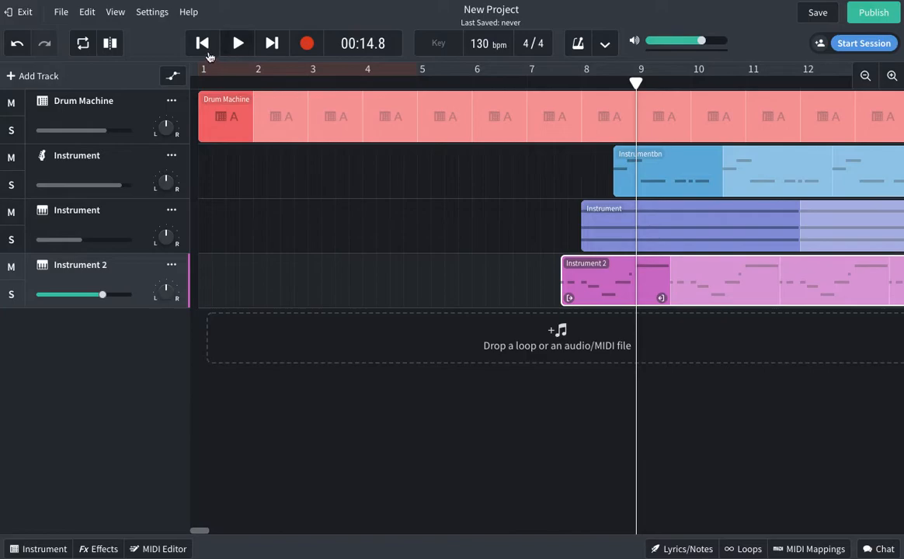
Return the playhead to the song start and select the Instrument tracks.
{"action": "left_click", "coordinate": [202, 42]}
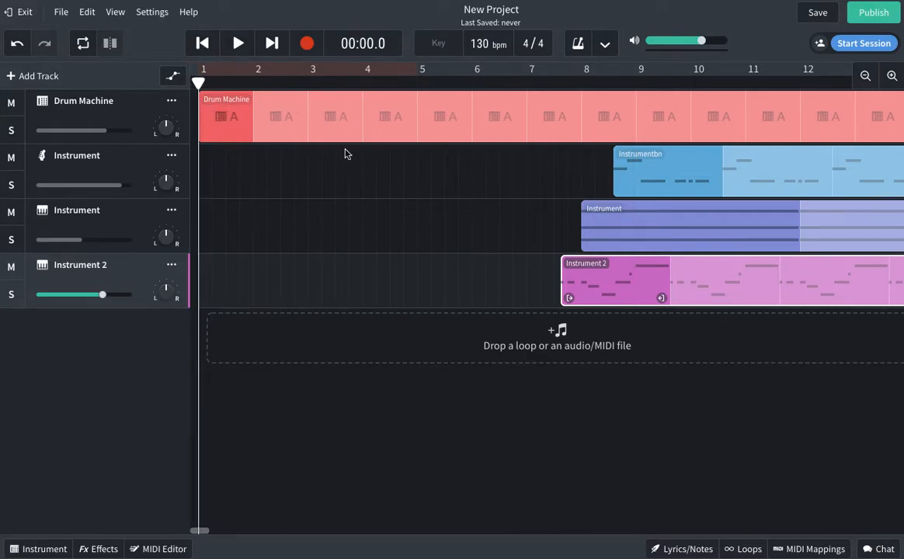
{"action": "left_click", "coordinate": [260, 175]}
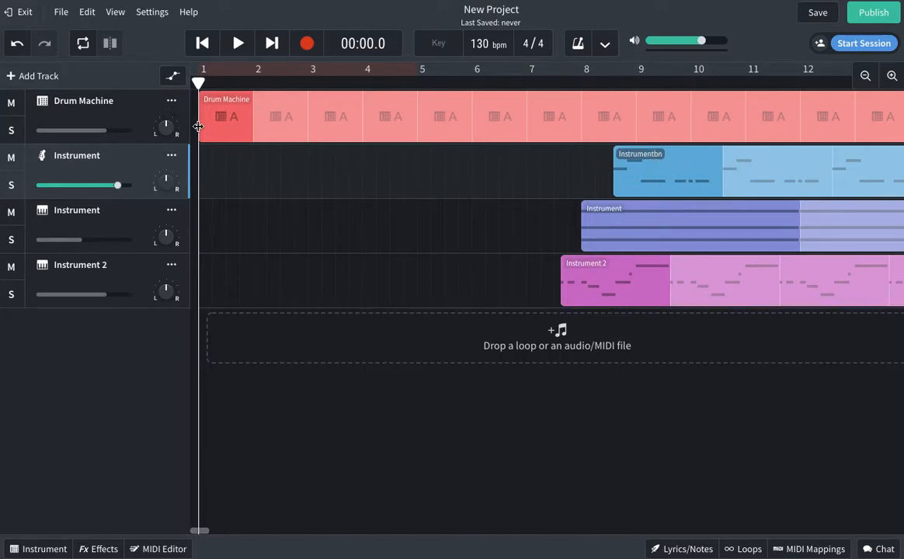
{"action": "left_click", "coordinate": [404, 219]}
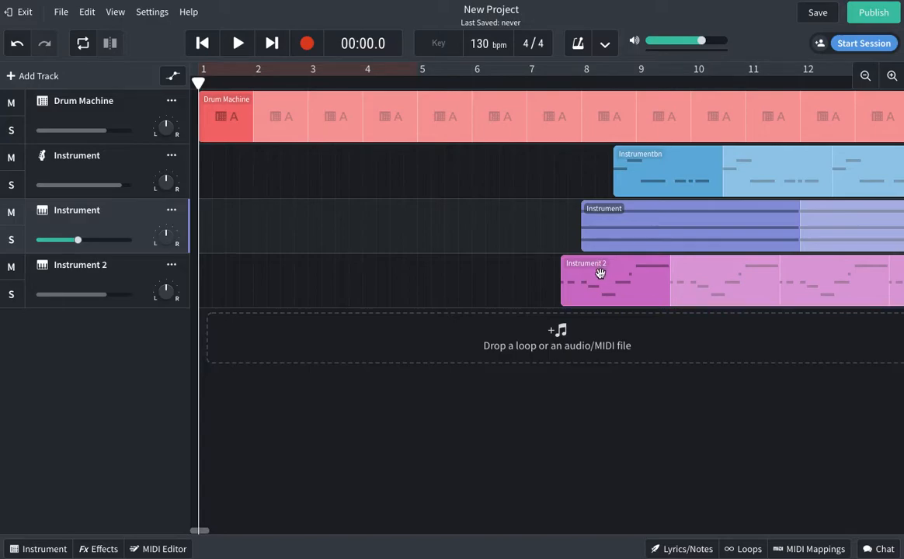
Move the Instrument clip so it starts at bar 3.
{"action": "left_click_drag", "start_coordinate": [676, 228], "coordinate": [385, 236]}
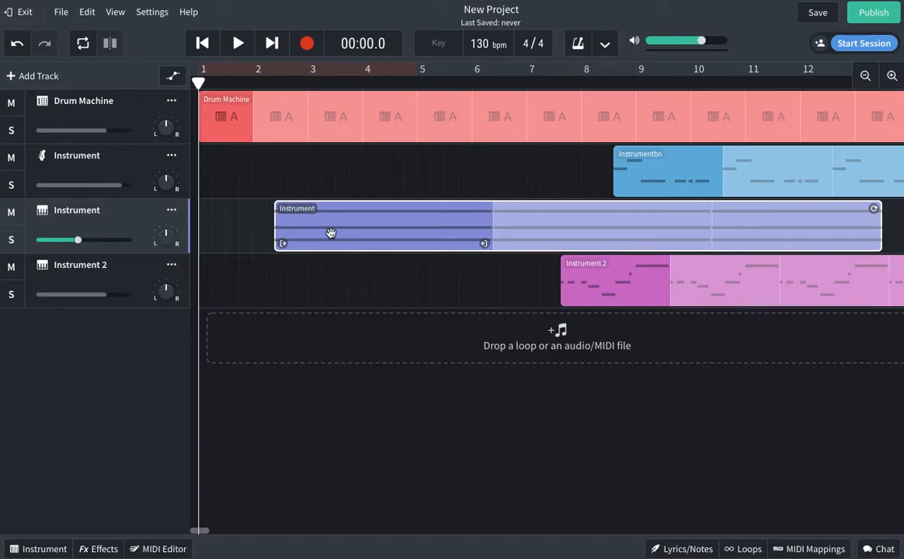
{"action": "left_click", "coordinate": [279, 164]}
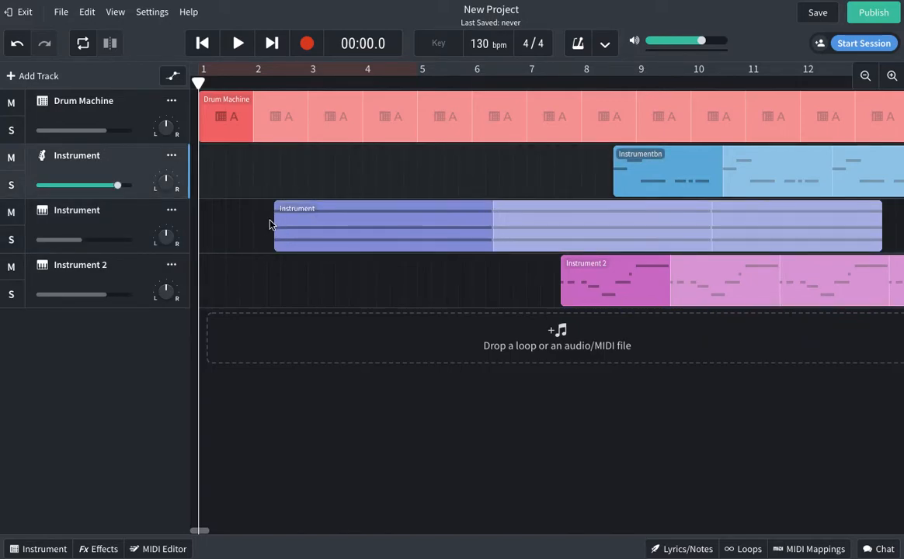
{"action": "left_click_drag", "start_coordinate": [297, 229], "coordinate": [331, 230]}
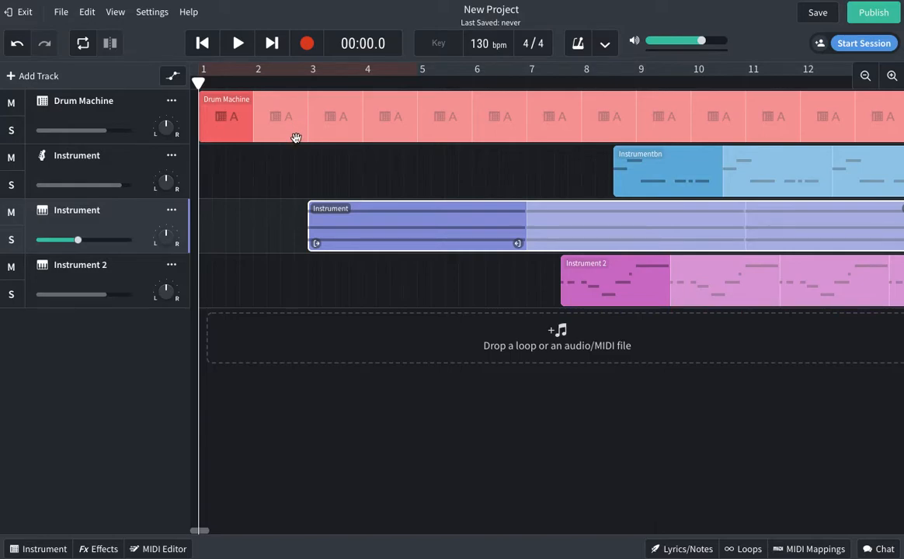
{"action": "left_click", "coordinate": [297, 179]}
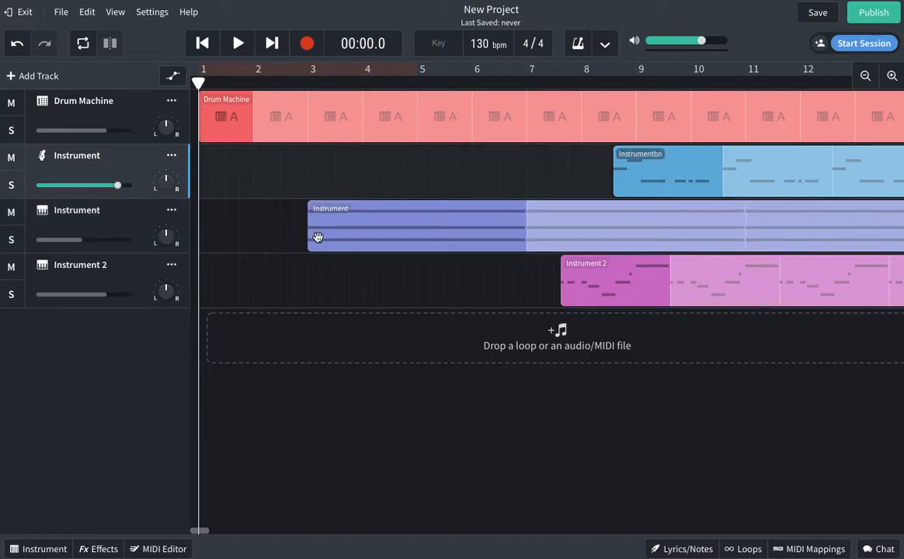
{"action": "left_click_drag", "start_coordinate": [335, 231], "coordinate": [425, 236]}
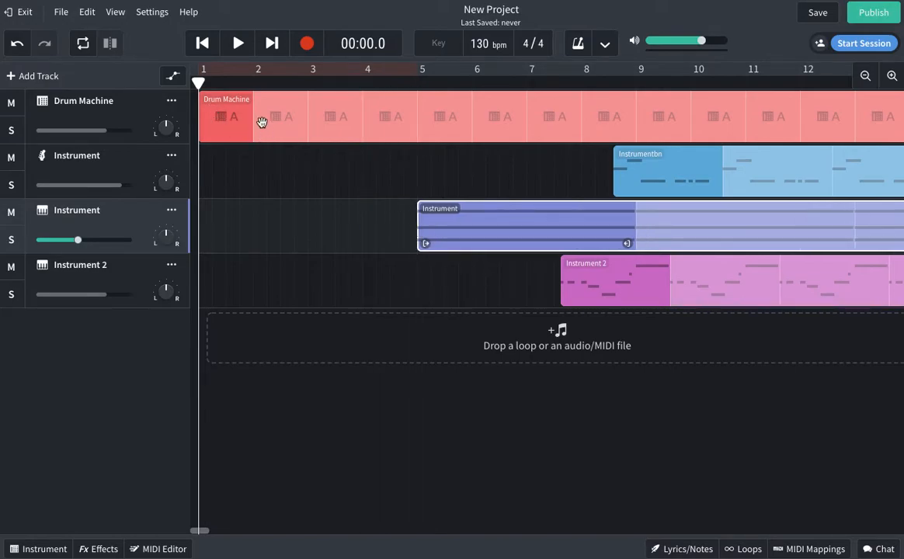
{"action": "left_click_drag", "start_coordinate": [492, 244], "coordinate": [376, 235]}
{"action": "left_click", "coordinate": [323, 168]}
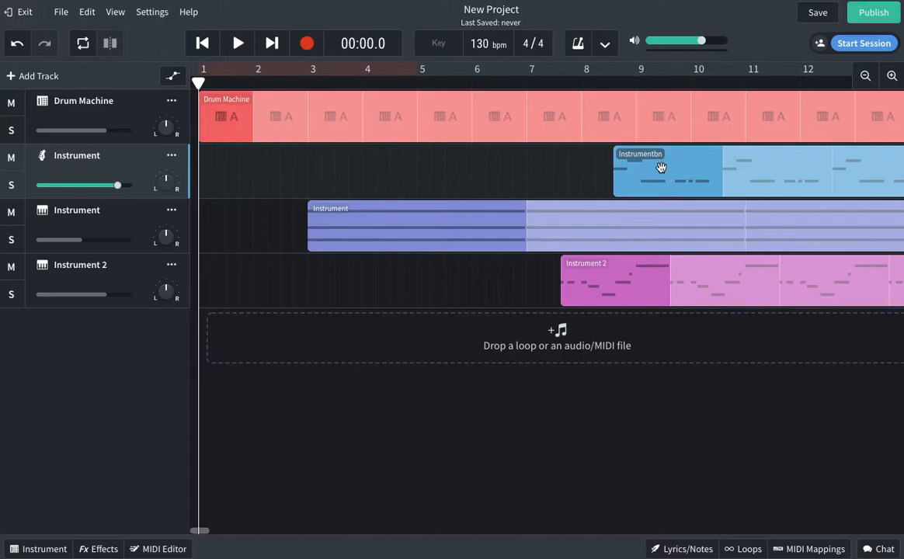
Move the Instrument 2 clip to start at bar 5 and bring the playhead back to bar 1.
{"action": "left_click_drag", "start_coordinate": [608, 276], "coordinate": [466, 278]}
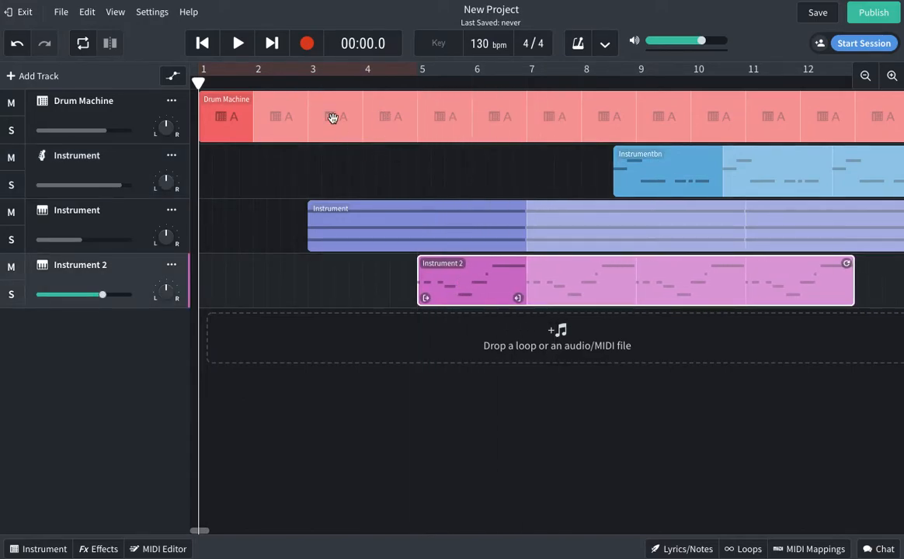
{"action": "left_click", "coordinate": [447, 173]}
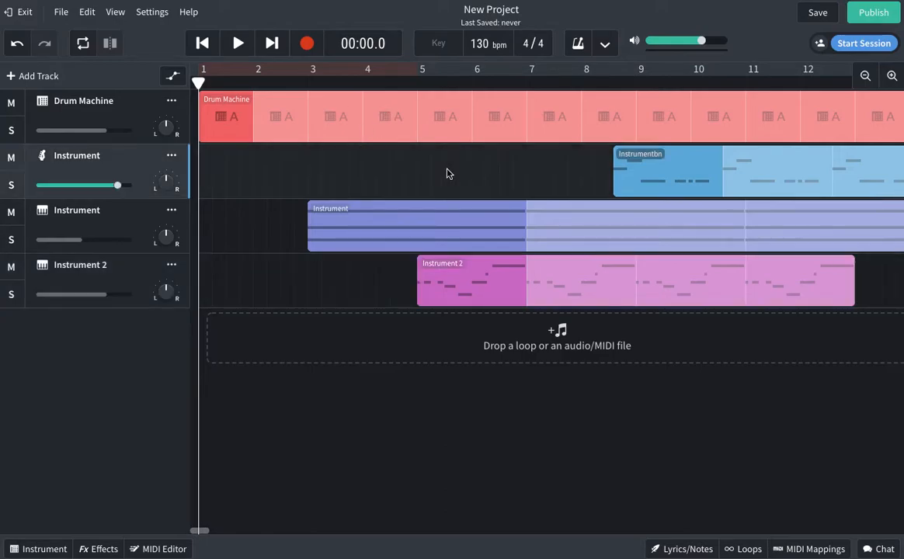
{"action": "left_click", "coordinate": [432, 276]}
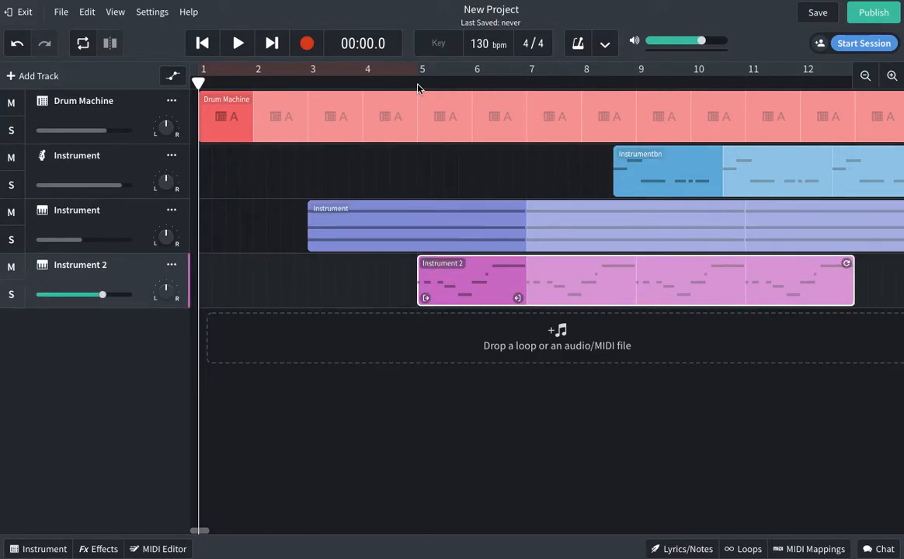
{"action": "left_click", "coordinate": [418, 82]}
{"action": "left_click_drag", "start_coordinate": [418, 82], "coordinate": [200, 82]}
{"action": "left_click", "coordinate": [452, 159]}
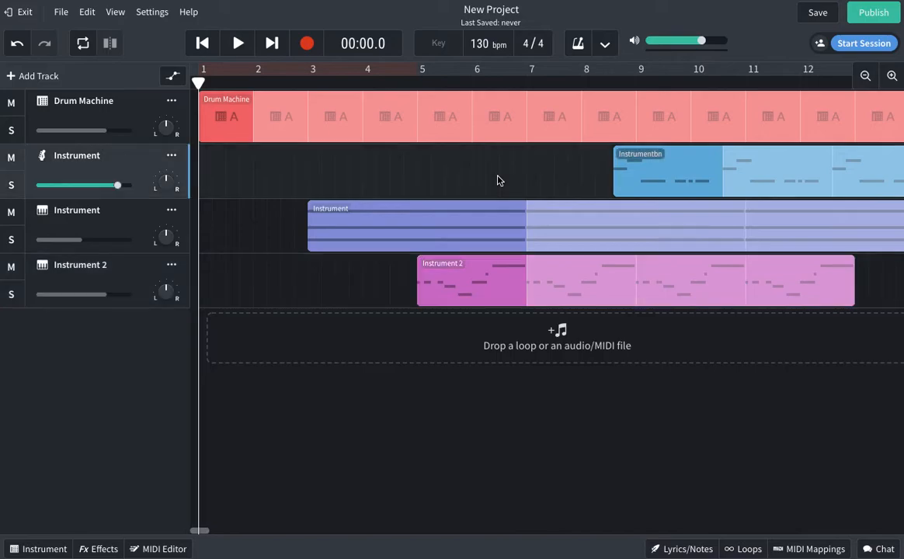
Play the arrangement through, pause, and push the Instrumentbn clip right to about bar 14.
{"action": "left_click", "coordinate": [236, 48]}
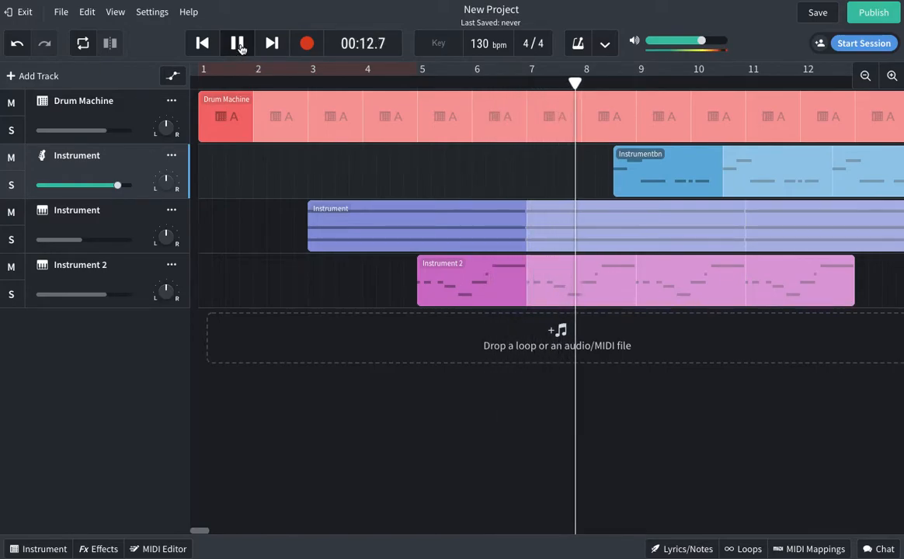
{"action": "left_click", "coordinate": [238, 44]}
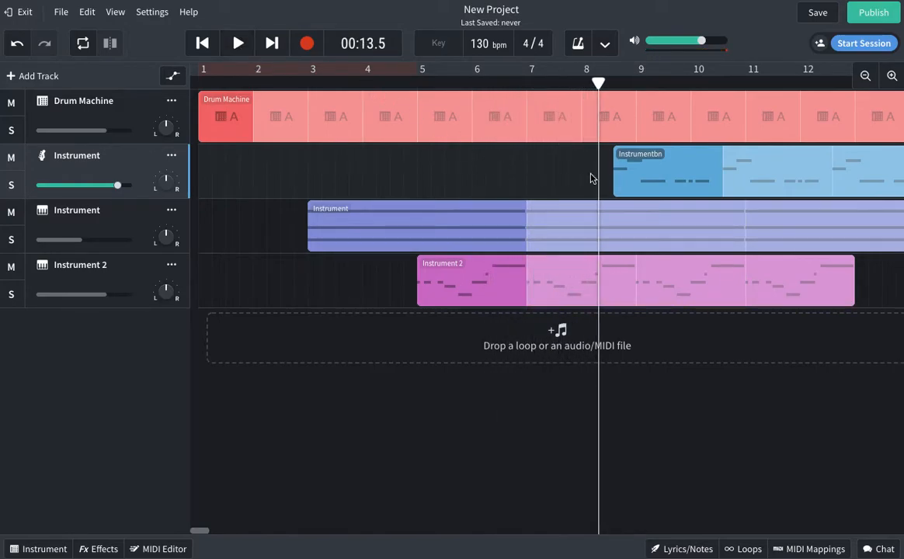
{"action": "left_click_drag", "start_coordinate": [680, 178], "coordinate": [869, 181]}
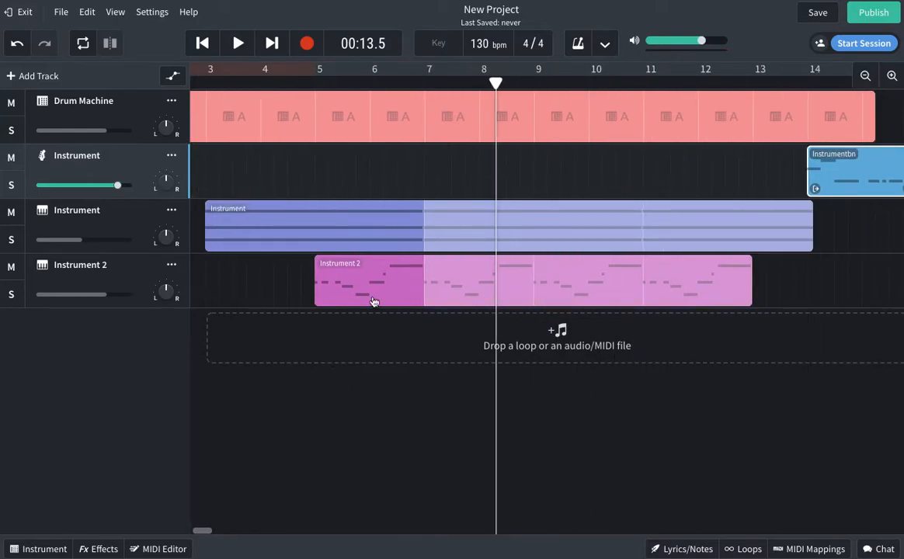
Trim the Drum Machine clip to end at bar 9 and park the playhead around bar 7.
{"action": "scroll", "coordinate": [202, 482], "scroll_direction": "left", "scroll_amount": 3}
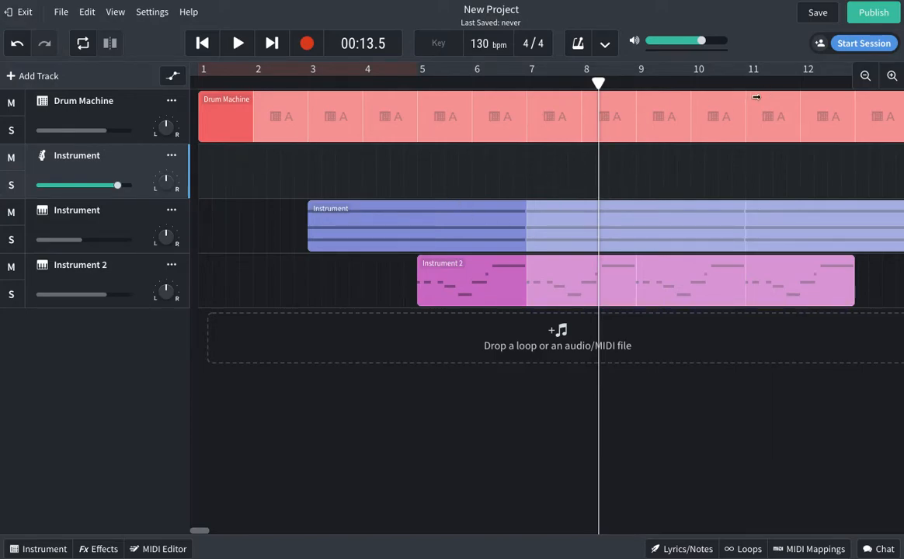
{"action": "left_click_drag", "start_coordinate": [825, 95], "coordinate": [633, 95]}
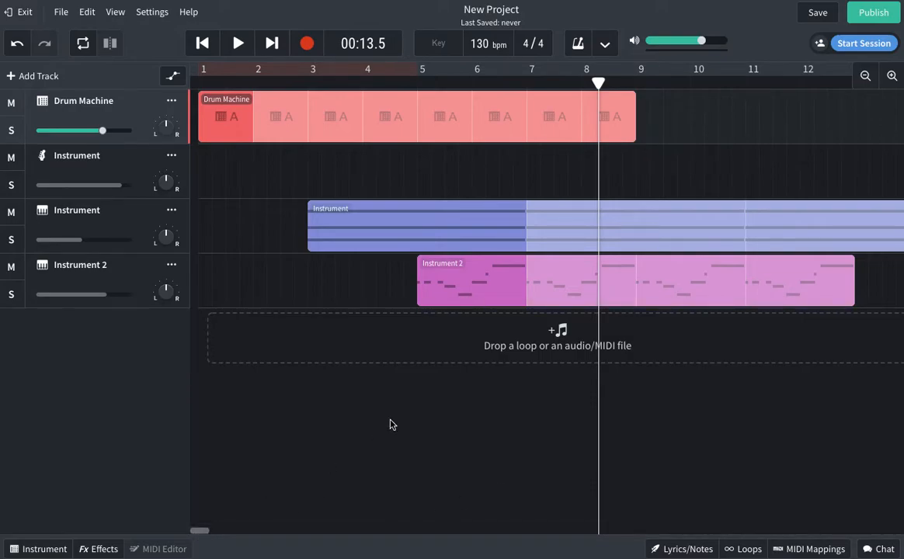
{"action": "mouse_move", "coordinate": [638, 99]}
{"action": "left_mouse_down"}
{"action": "mouse_move", "coordinate": [851, 97]}
{"action": "mouse_move", "coordinate": [652, 97]}
{"action": "mouse_move", "coordinate": [628, 105]}
{"action": "mouse_move", "coordinate": [655, 107]}
{"action": "mouse_move", "coordinate": [634, 94]}
{"action": "left_mouse_up"}
{"action": "left_click", "coordinate": [637, 84]}
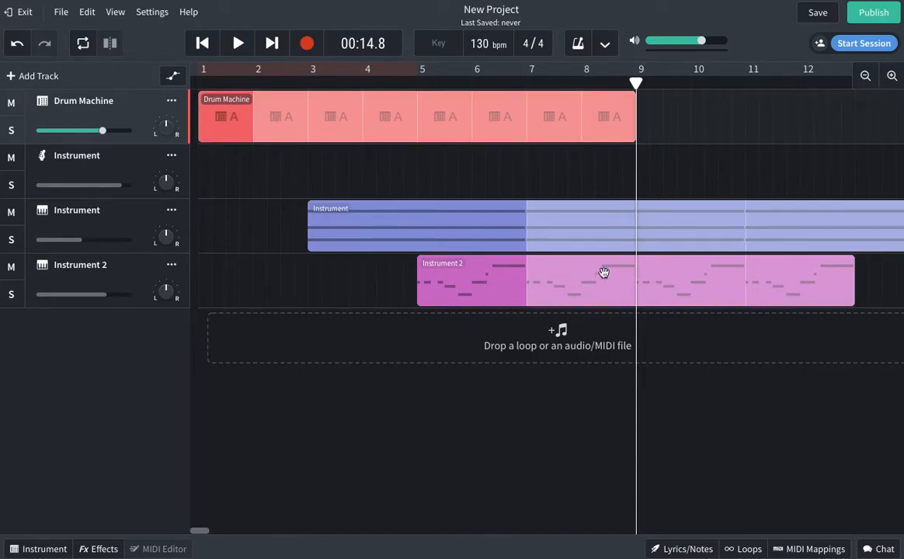
{"action": "left_click", "coordinate": [658, 183]}
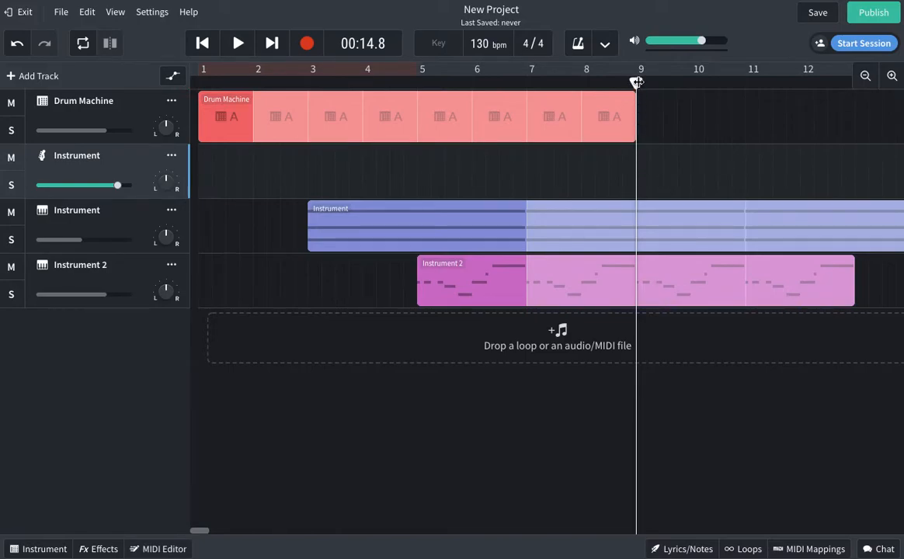
{"action": "left_click_drag", "start_coordinate": [637, 81], "coordinate": [526, 81]}
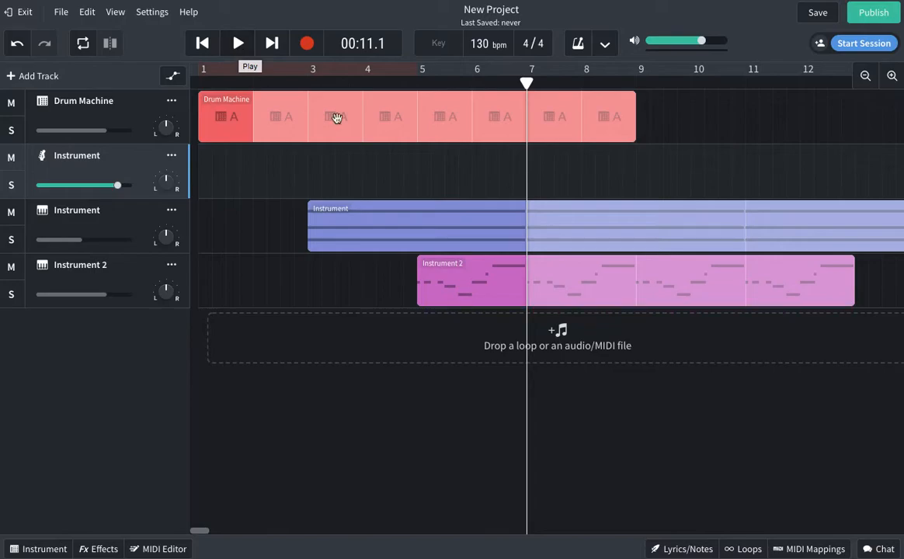
Play the arrangement from bar 7 and stop it.
{"action": "left_click", "coordinate": [237, 45]}
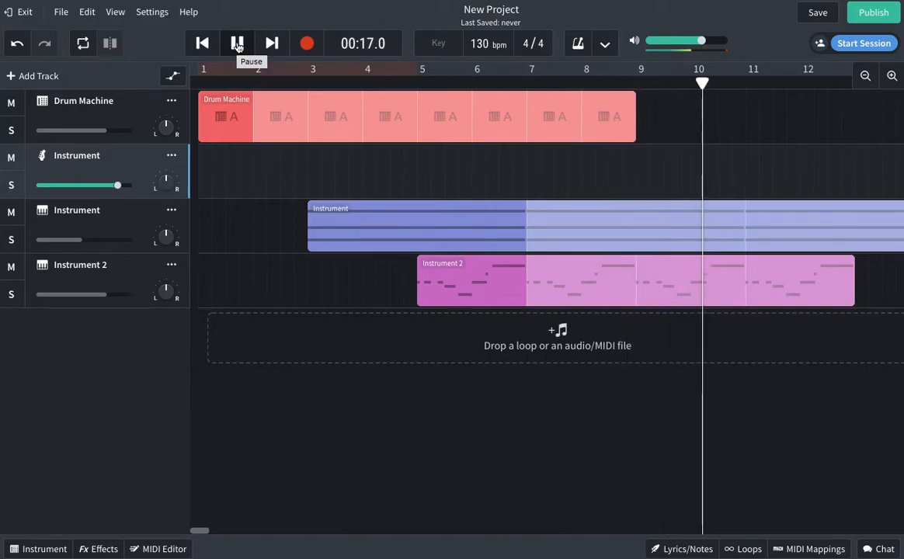
{"action": "left_click", "coordinate": [238, 45]}
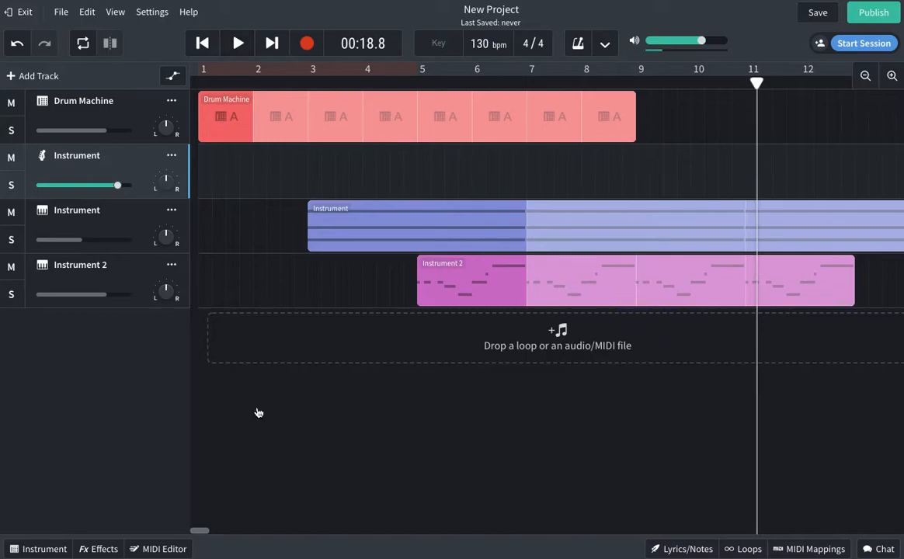
{"action": "left_click_drag", "start_coordinate": [200, 530], "coordinate": [207, 533]}
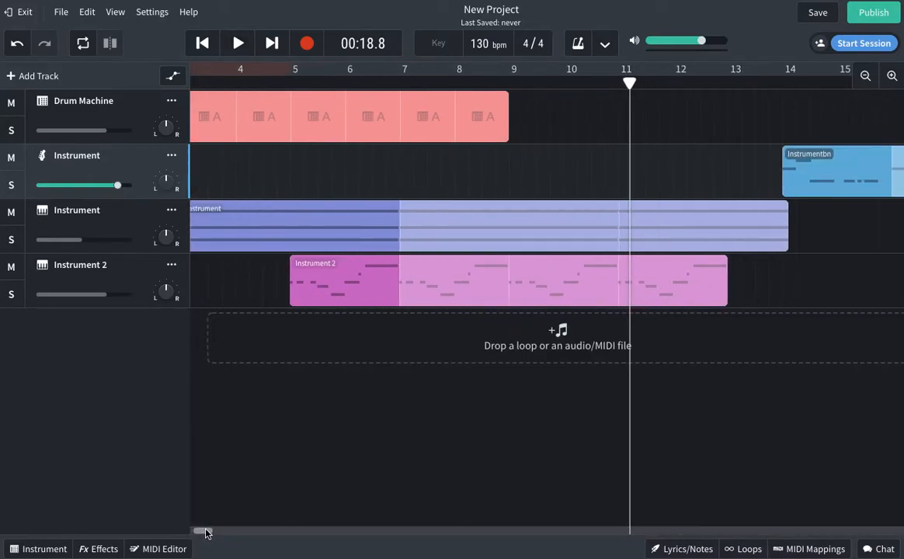
Trim the Instrument clip to end at bar 13 and start Instrumentbn at bar 13.
{"action": "left_click_drag", "start_coordinate": [789, 214], "coordinate": [720, 210]}
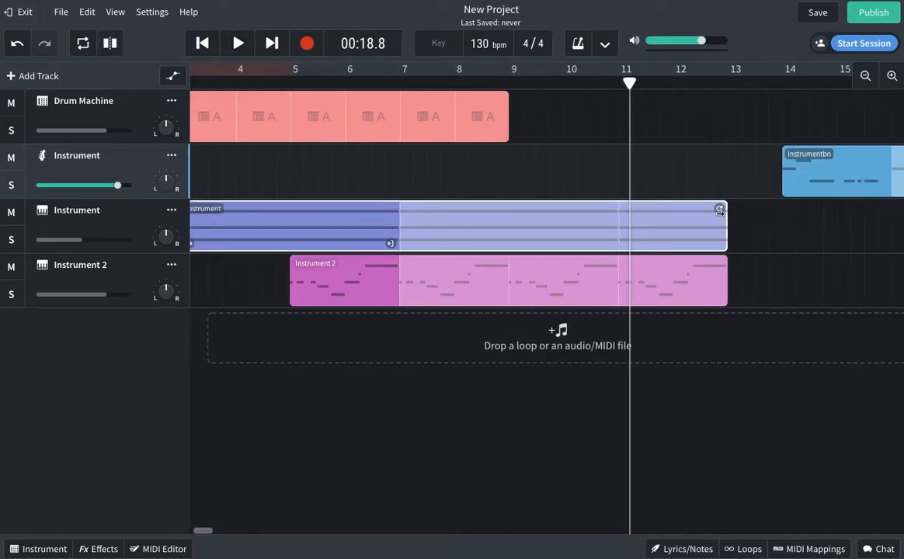
{"action": "left_click", "coordinate": [607, 141]}
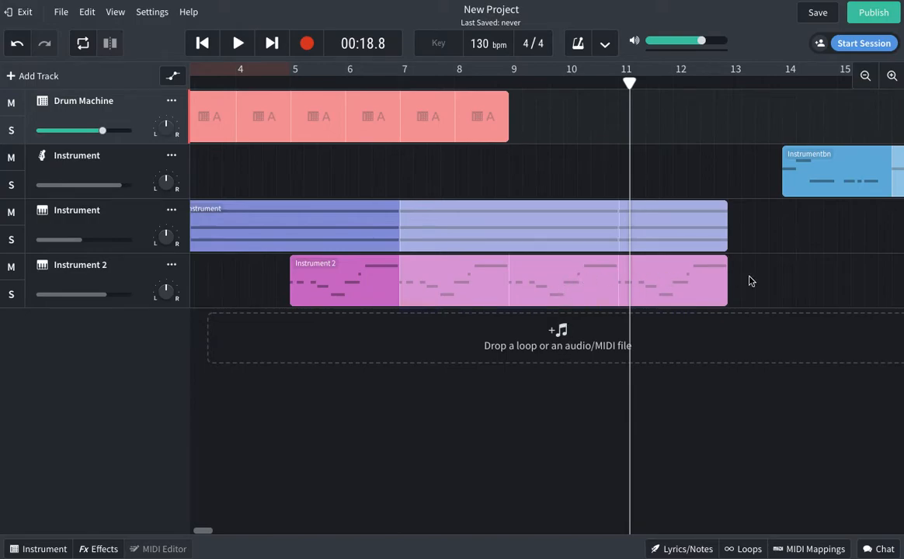
{"action": "left_click_drag", "start_coordinate": [827, 176], "coordinate": [775, 178]}
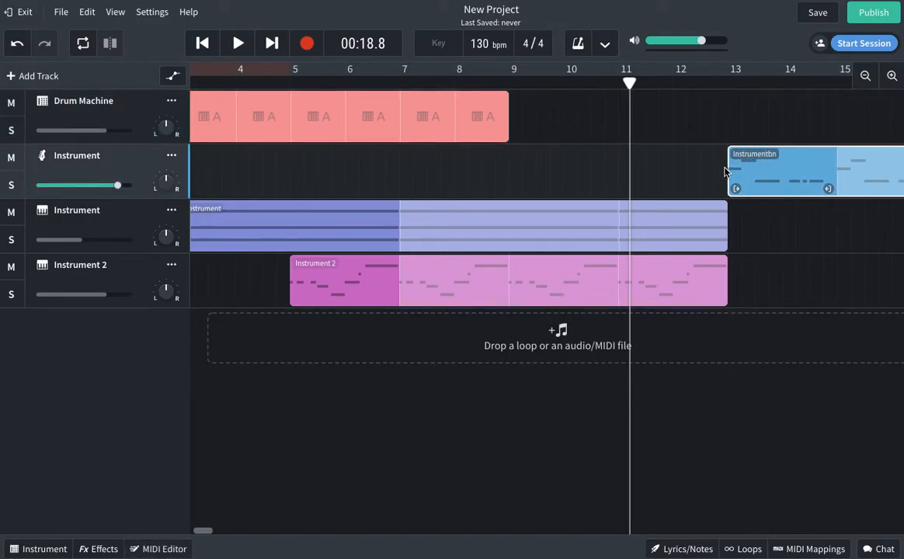
{"action": "left_click", "coordinate": [699, 140]}
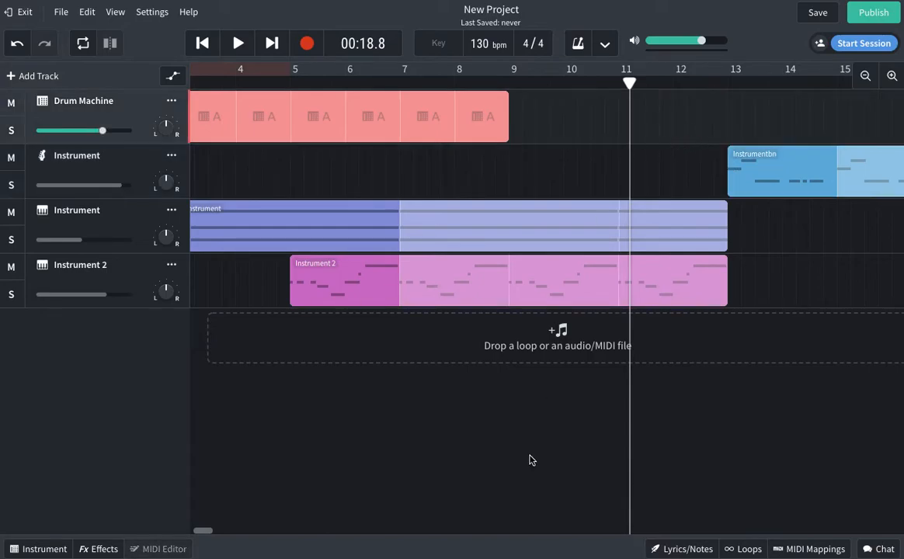
{"action": "scroll", "coordinate": [221, 531], "scroll_direction": "left", "scroll_amount": 3}
{"action": "left_click", "coordinate": [231, 132]}
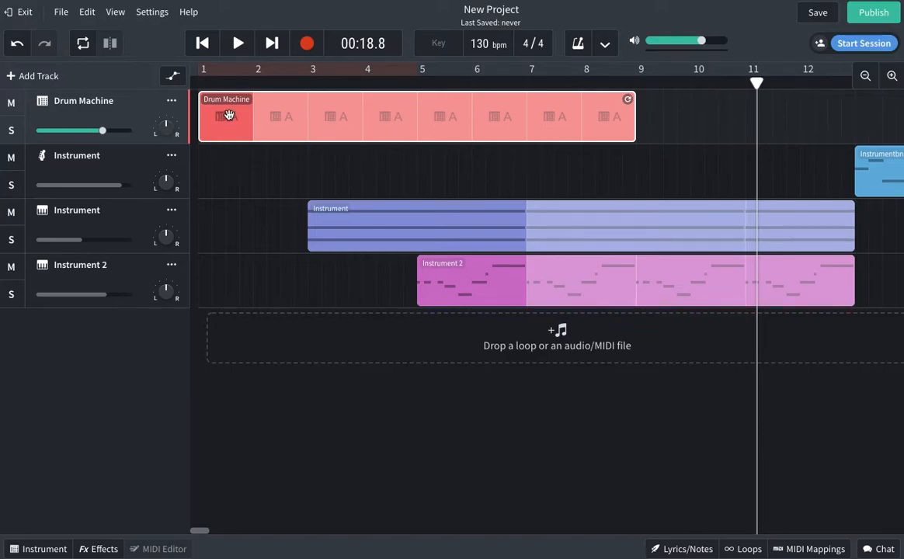
Copy the pattern-A Drum Machine region.
{"action": "left_click", "coordinate": [85, 15]}
{"action": "left_click", "coordinate": [84, 16]}
{"action": "right_click", "coordinate": [222, 127]}
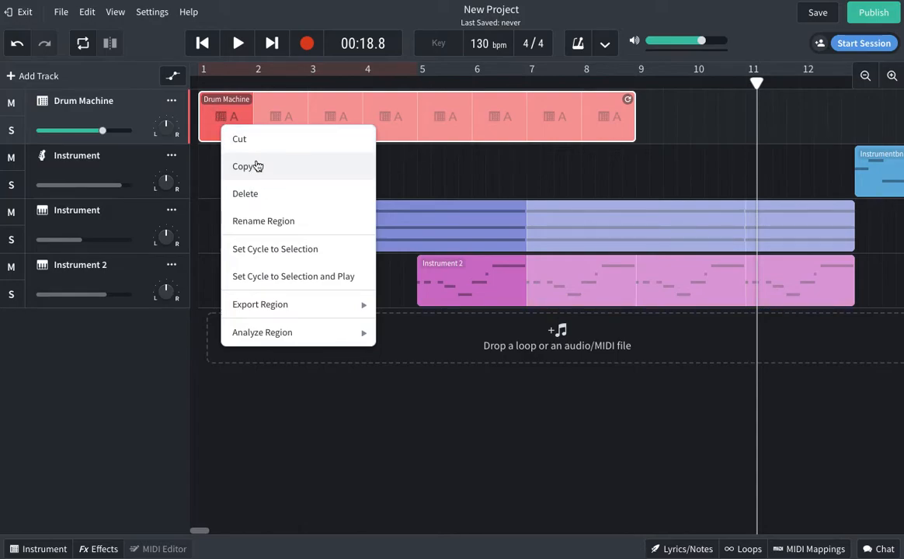
{"action": "left_click", "coordinate": [216, 115]}
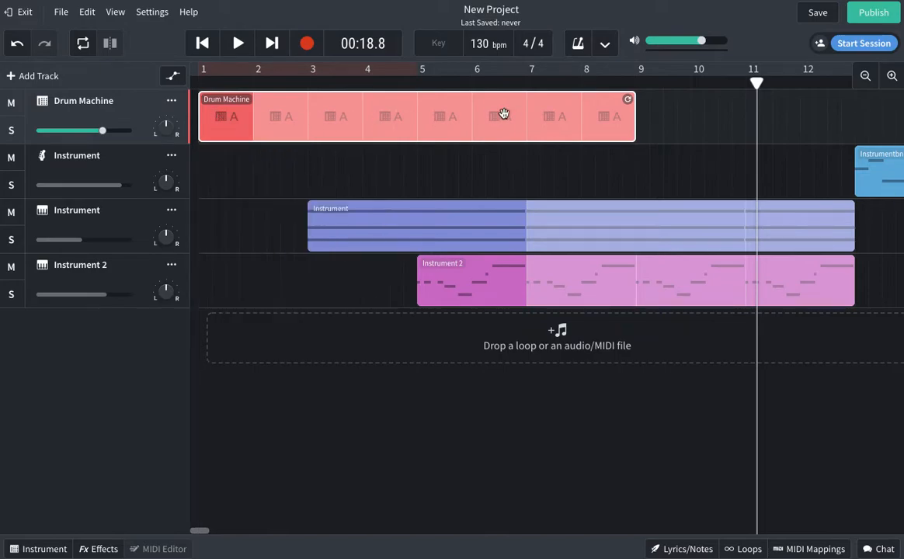
{"action": "right_click", "coordinate": [229, 121]}
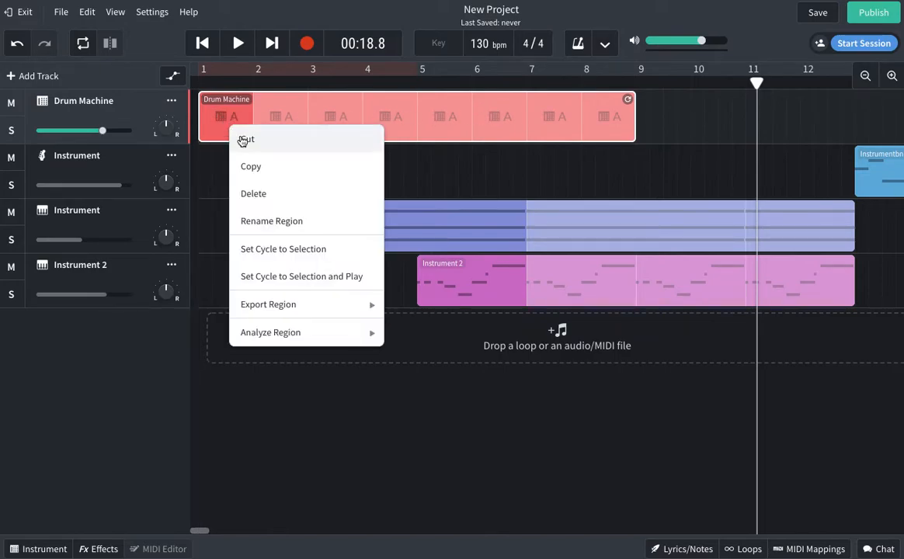
{"action": "left_click", "coordinate": [264, 176]}
Paste the drum region on the drum track starting at bar 13, with the playhead at bar 13.
{"action": "left_click", "coordinate": [783, 116]}
{"action": "left_click_drag", "start_coordinate": [757, 85], "coordinate": [848, 118]}
{"action": "left_click_drag", "start_coordinate": [200, 531], "coordinate": [208, 531]}
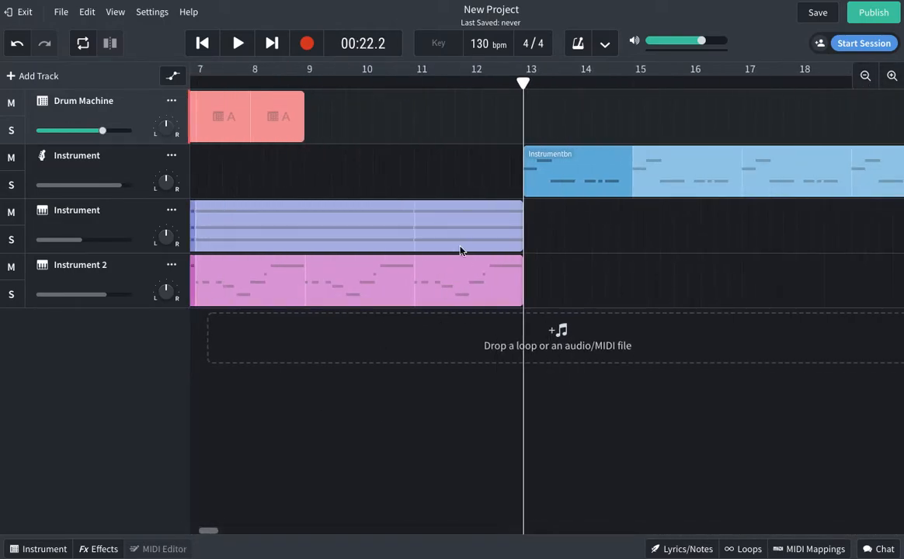
{"action": "right_click", "coordinate": [530, 104]}
{"action": "left_click", "coordinate": [550, 118]}
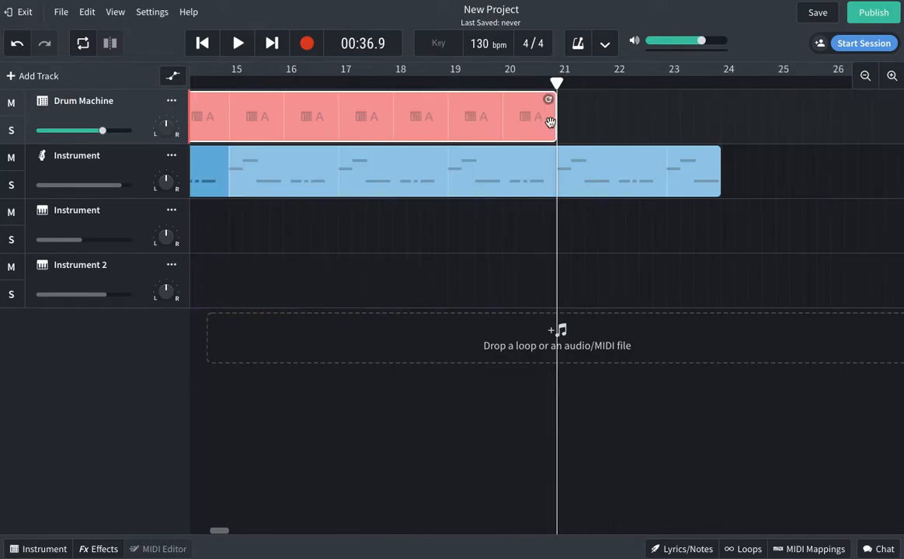
{"action": "left_click_drag", "start_coordinate": [226, 532], "coordinate": [214, 536]}
{"action": "left_click", "coordinate": [543, 175]}
{"action": "left_click", "coordinate": [553, 125]}
{"action": "left_click", "coordinate": [581, 82]}
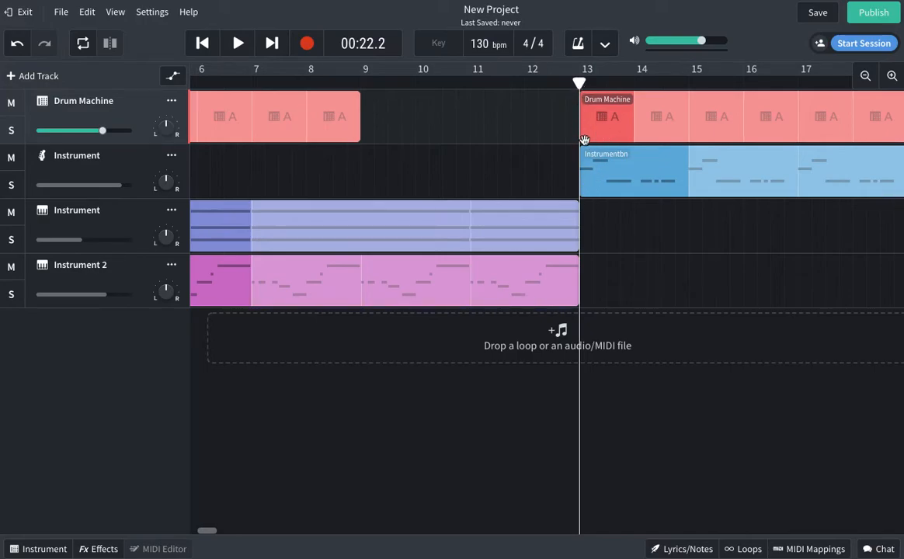
{"action": "left_click", "coordinate": [580, 218]}
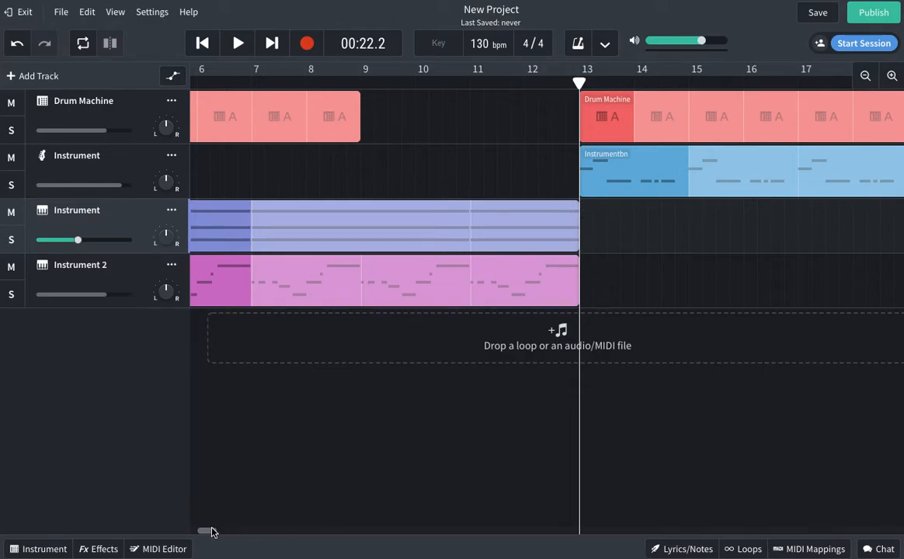
Play the arrangement from just before bar 7, then pause.
{"action": "left_click_drag", "start_coordinate": [210, 532], "coordinate": [203, 532]}
{"action": "left_click", "coordinate": [499, 83]}
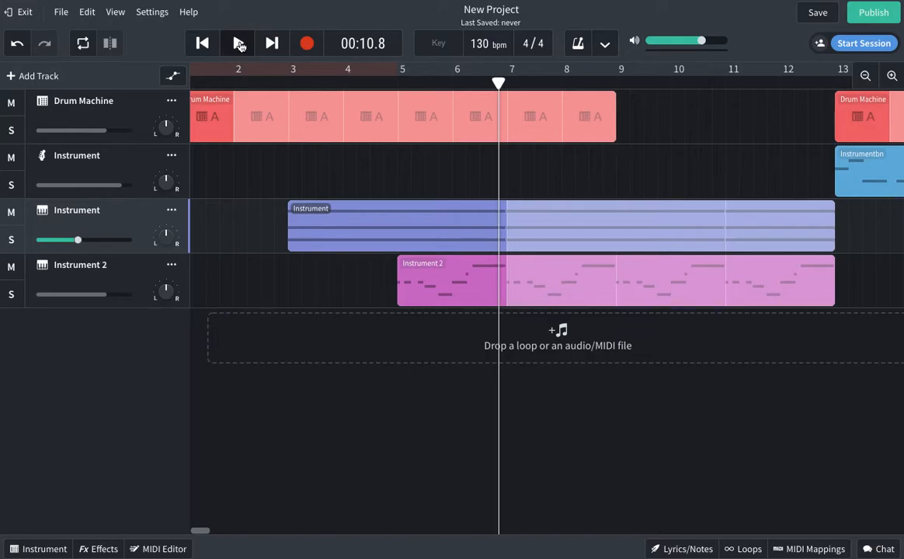
{"action": "left_click", "coordinate": [238, 46]}
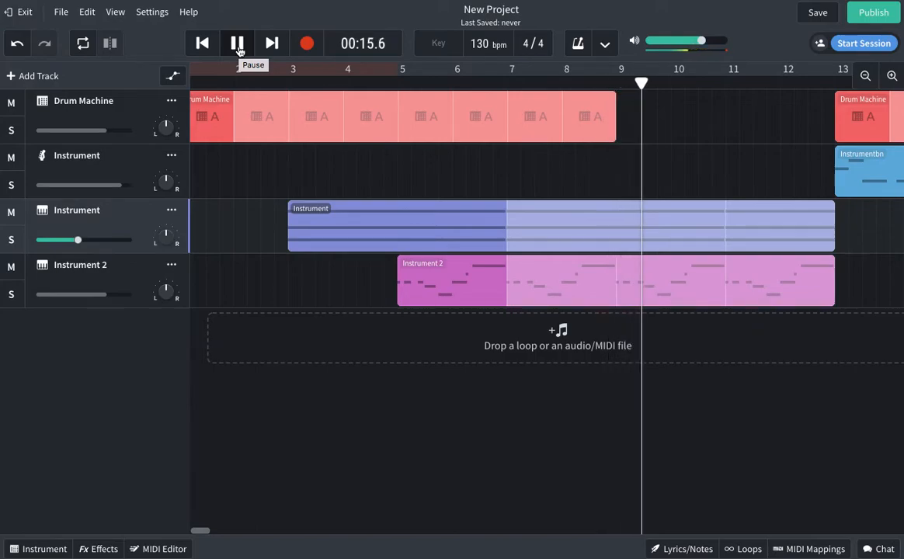
{"action": "left_click_drag", "start_coordinate": [199, 529], "coordinate": [210, 532]}
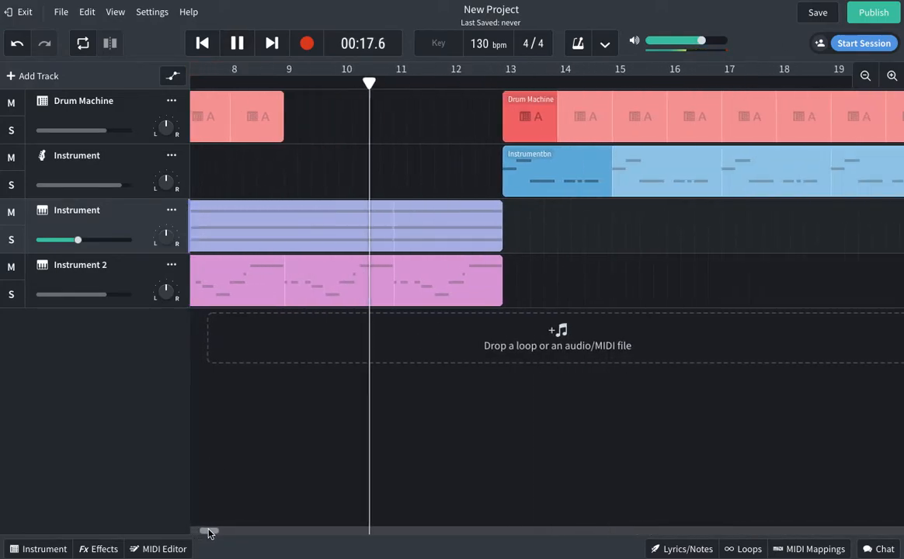
{"action": "left_click", "coordinate": [575, 272]}
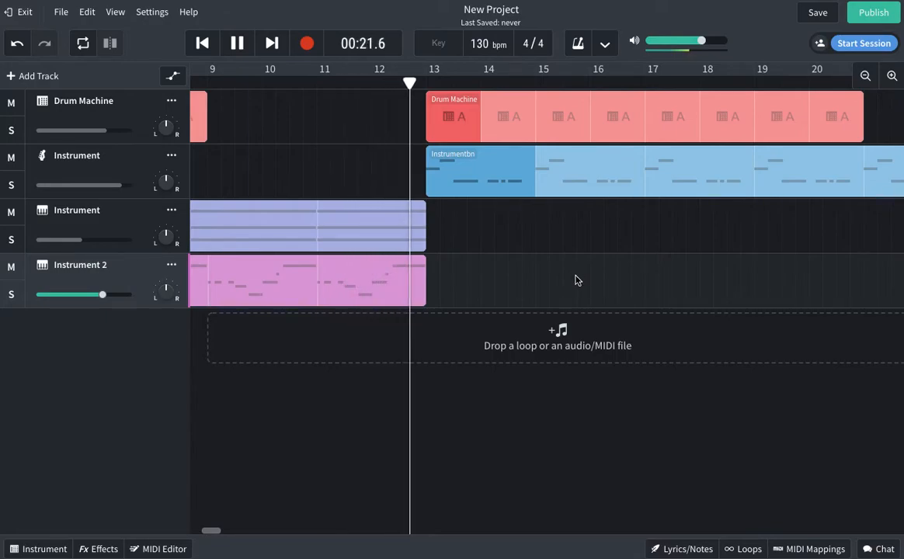
{"action": "left_click", "coordinate": [238, 44]}
{"action": "left_click", "coordinate": [478, 202]}
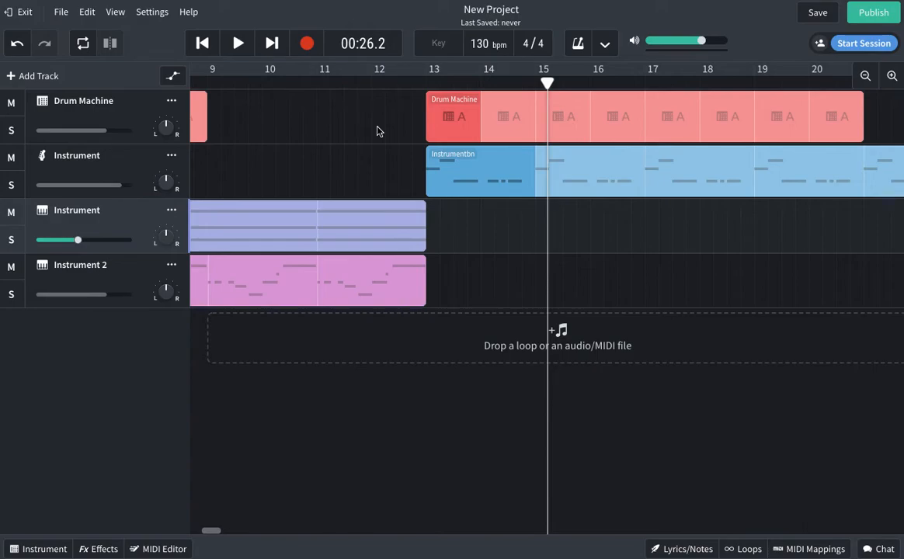
Set the playhead at bar 12 and open the Drum Machine's step grid.
{"action": "left_click", "coordinate": [377, 80]}
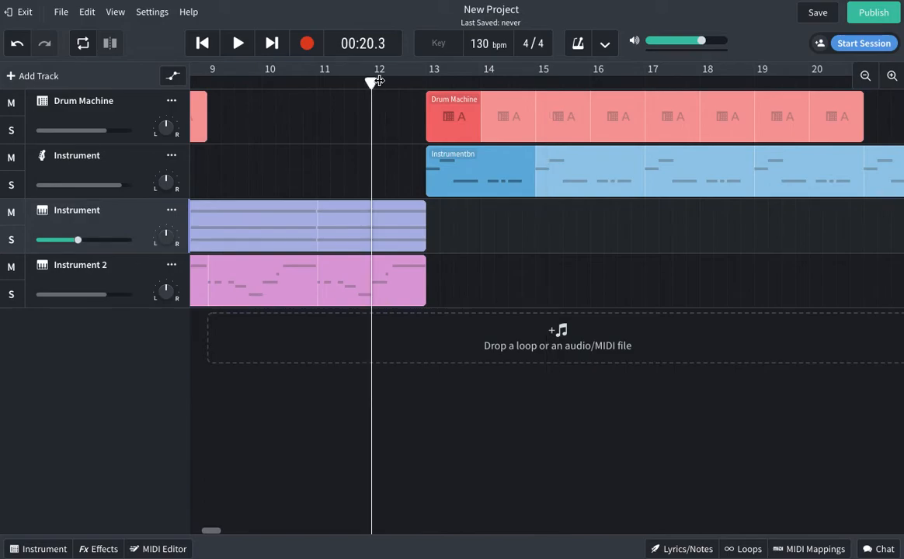
{"action": "left_click", "coordinate": [136, 116]}
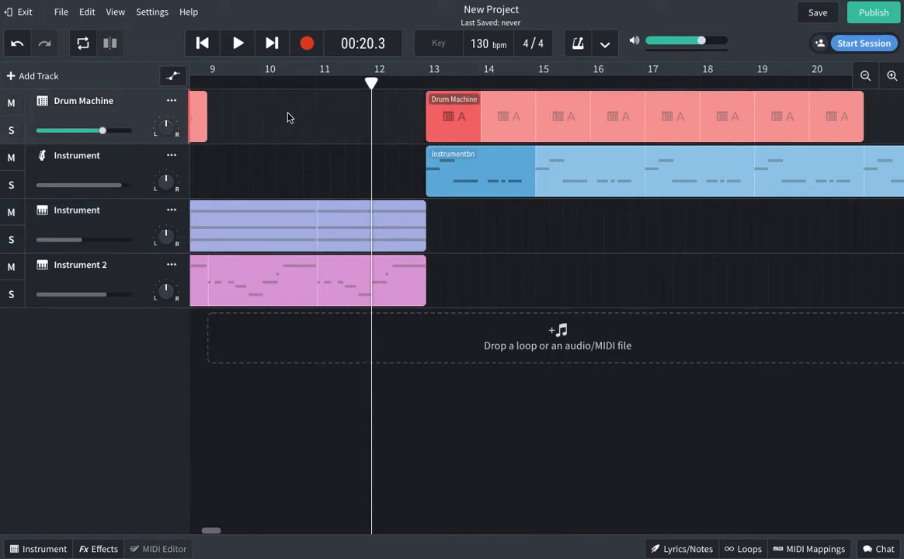
{"action": "left_click", "coordinate": [36, 550]}
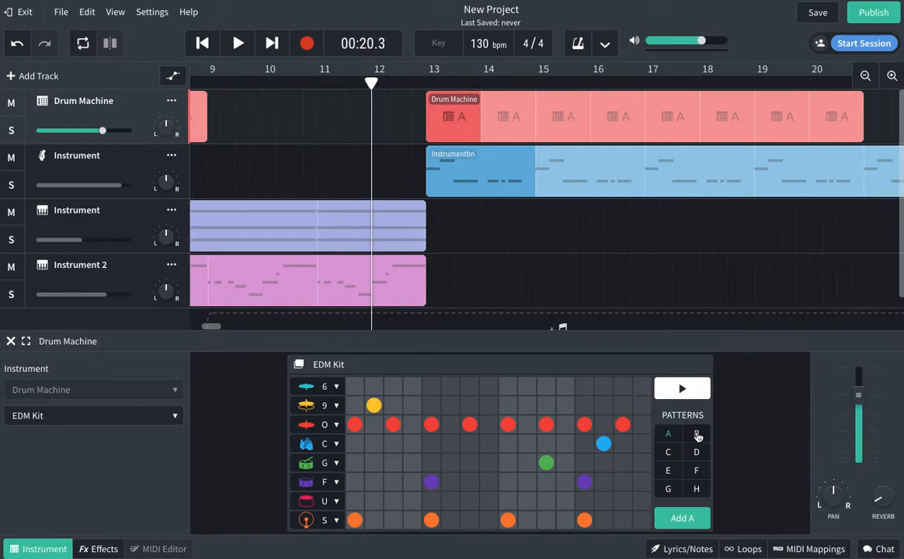
Switch to drum pattern B and clear all its existing steps.
{"action": "left_click", "coordinate": [698, 437]}
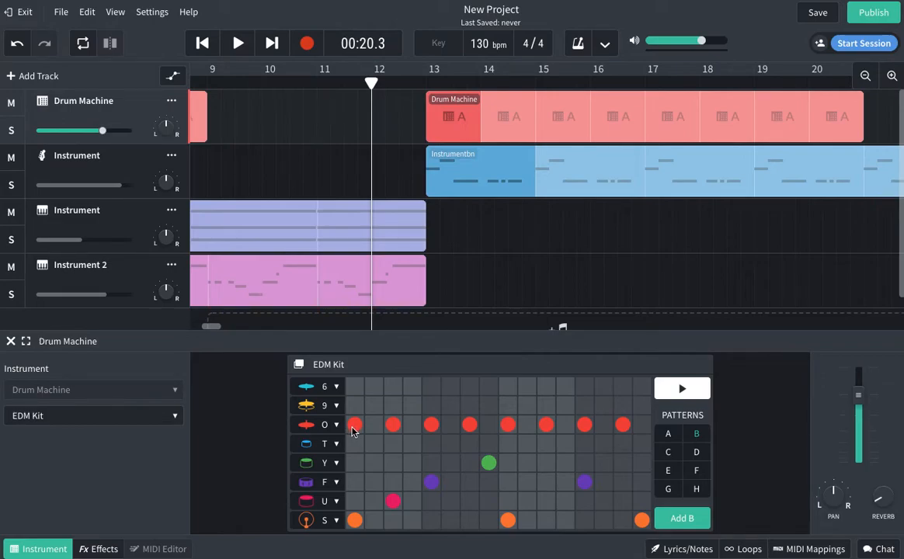
{"action": "mouse_move", "coordinate": [352, 427]}
{"action": "left_mouse_down"}
{"action": "mouse_move", "coordinate": [629, 424]}
{"action": "mouse_move", "coordinate": [474, 484]}
{"action": "left_mouse_up"}
{"action": "left_click", "coordinate": [354, 520]}
{"action": "left_click", "coordinate": [507, 519]}
{"action": "left_click", "coordinate": [584, 482]}
{"action": "left_click", "coordinate": [641, 519]}
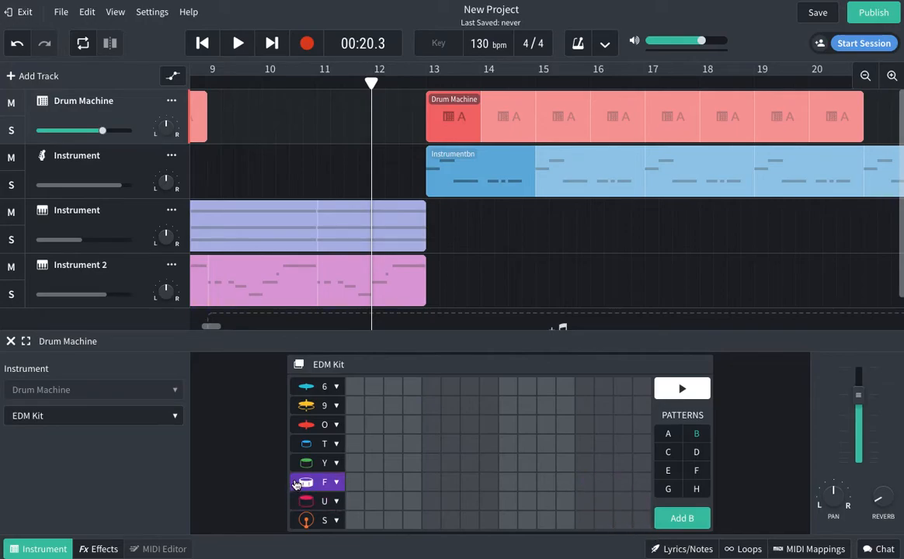
Add F-drum hits on steps 1, 5, 9, 11 and 13–16, then preview pattern B.
{"action": "left_click", "coordinate": [354, 484]}
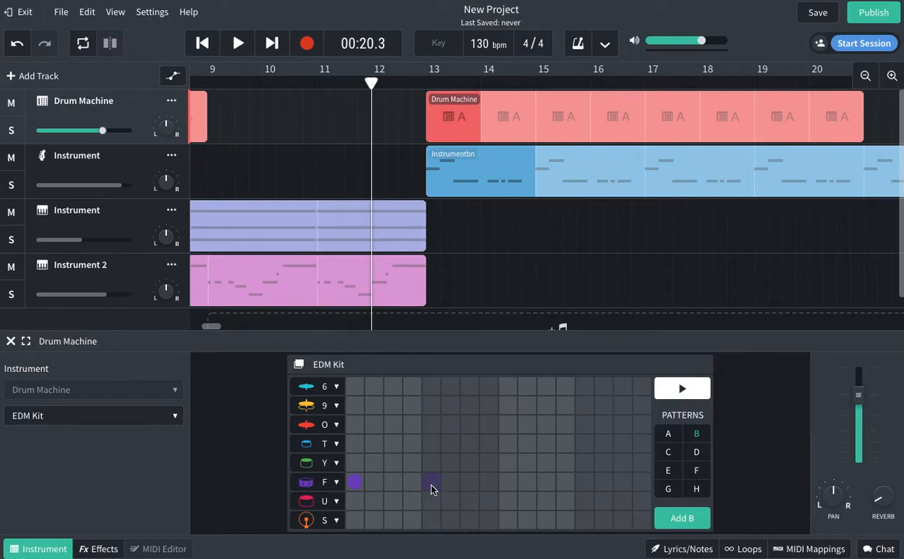
{"action": "left_click", "coordinate": [432, 487]}
{"action": "left_click", "coordinate": [508, 483]}
{"action": "left_click", "coordinate": [546, 483]}
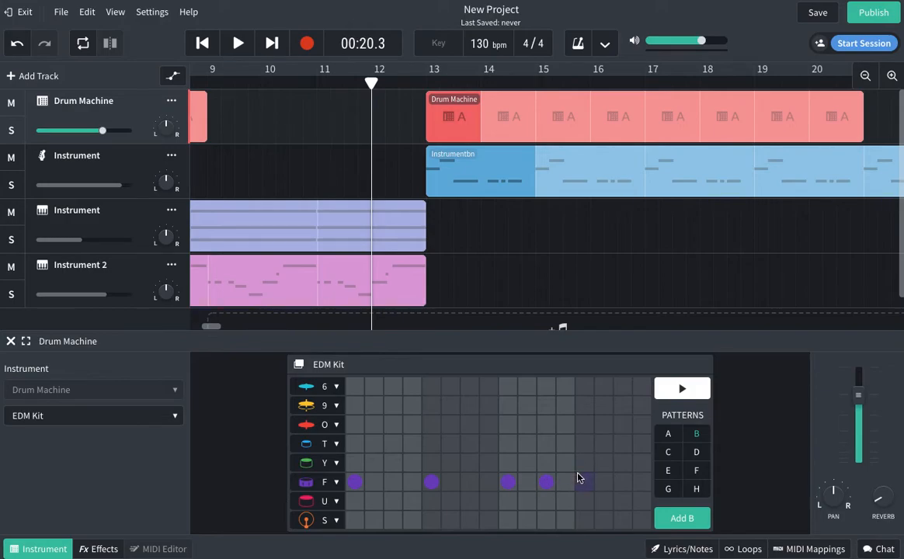
{"action": "left_click_drag", "start_coordinate": [590, 486], "coordinate": [642, 485]}
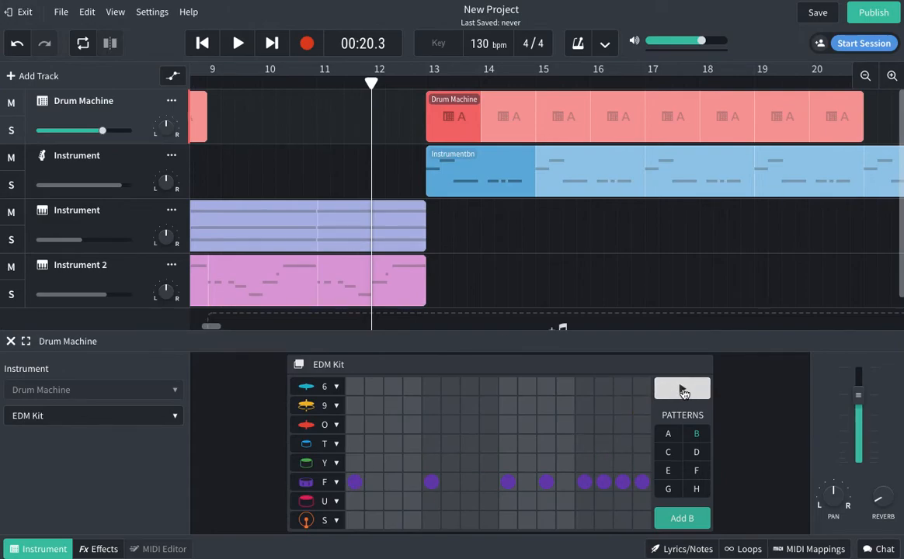
{"action": "left_click", "coordinate": [682, 391]}
{"action": "left_click", "coordinate": [684, 393]}
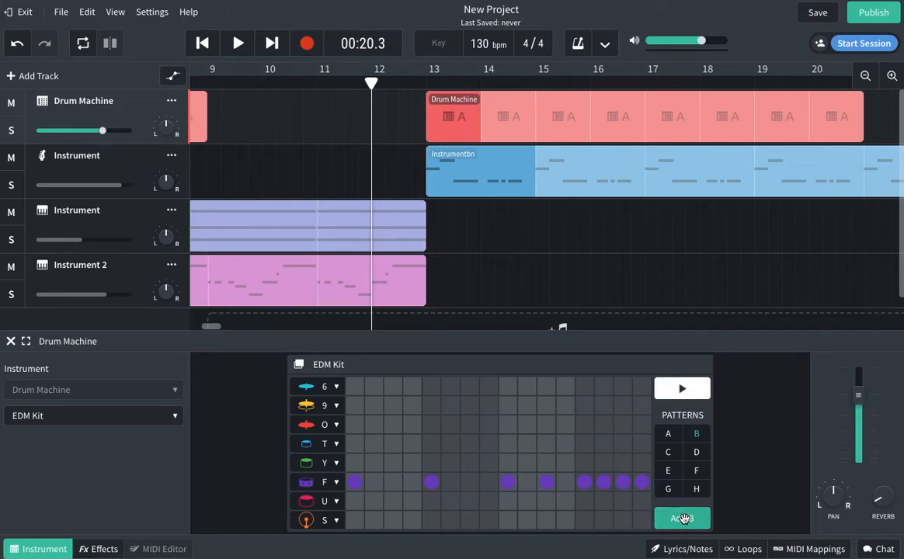
{"action": "mouse_move", "coordinate": [371, 82]}
{"action": "left_mouse_down"}
{"action": "mouse_move", "coordinate": [318, 82]}
{"action": "mouse_move", "coordinate": [370, 83]}
{"action": "left_mouse_up"}
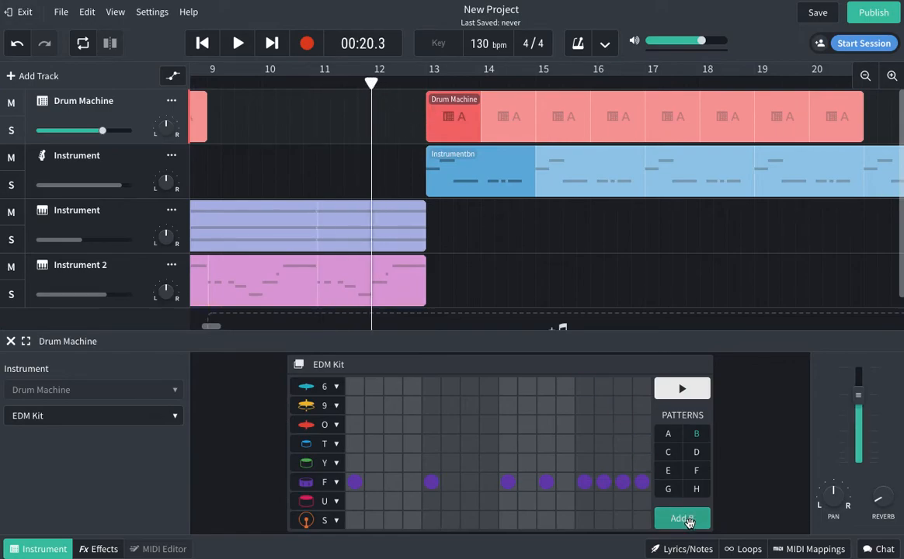
Add a pattern-B drum clip and place it in bar 12.
{"action": "left_click", "coordinate": [687, 520]}
{"action": "left_click", "coordinate": [370, 154]}
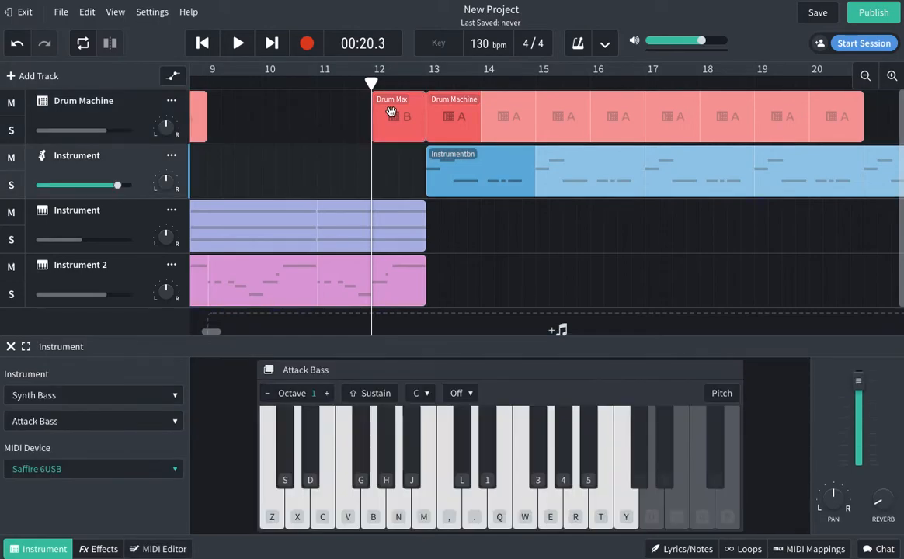
{"action": "mouse_move", "coordinate": [401, 124]}
{"action": "left_mouse_down"}
{"action": "mouse_move", "coordinate": [358, 126]}
{"action": "mouse_move", "coordinate": [398, 118]}
{"action": "left_mouse_up"}
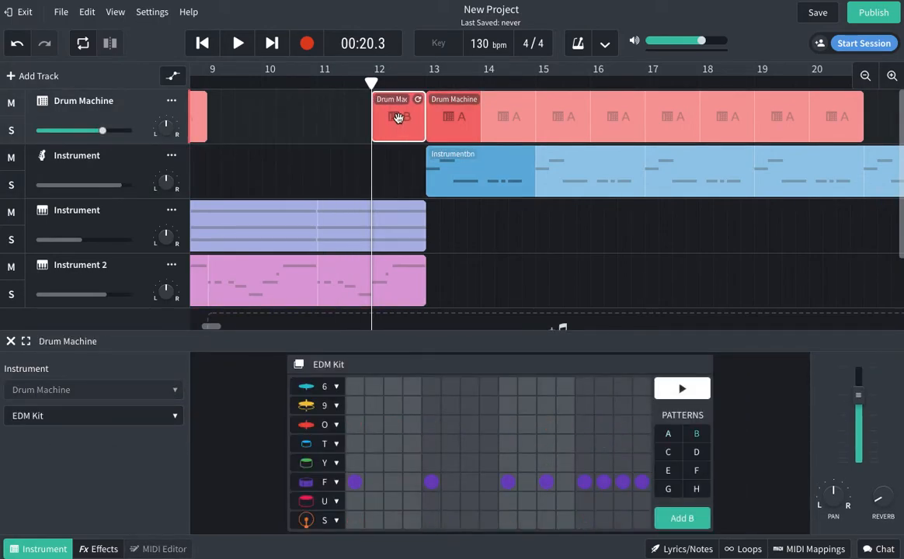
{"action": "left_click", "coordinate": [409, 168]}
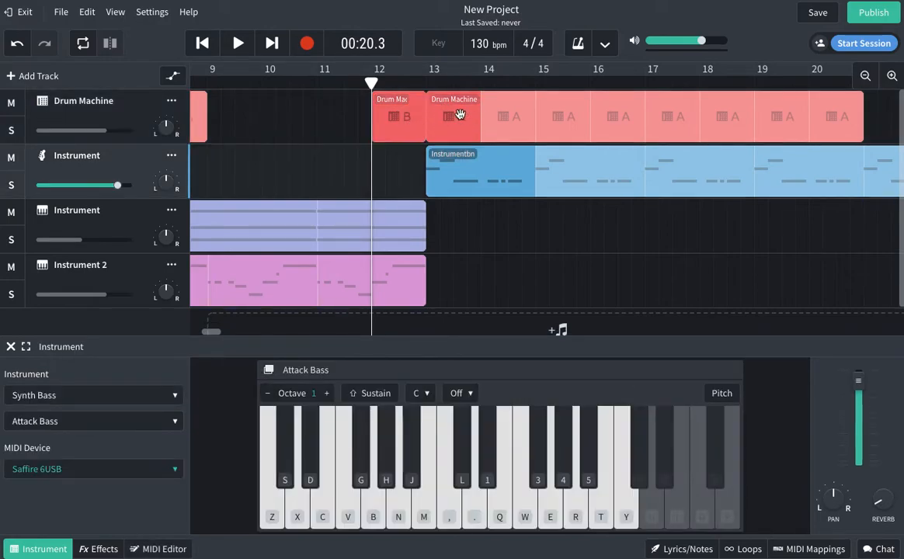
Play back the fill from about bar 10.5, stop, and reselect the Drum Machine track.
{"action": "left_click", "coordinate": [297, 80]}
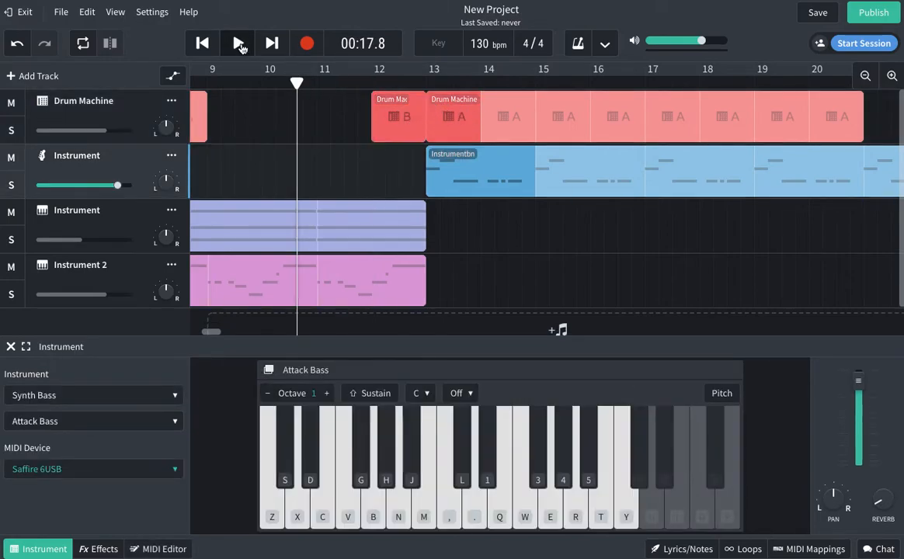
{"action": "left_click", "coordinate": [241, 47]}
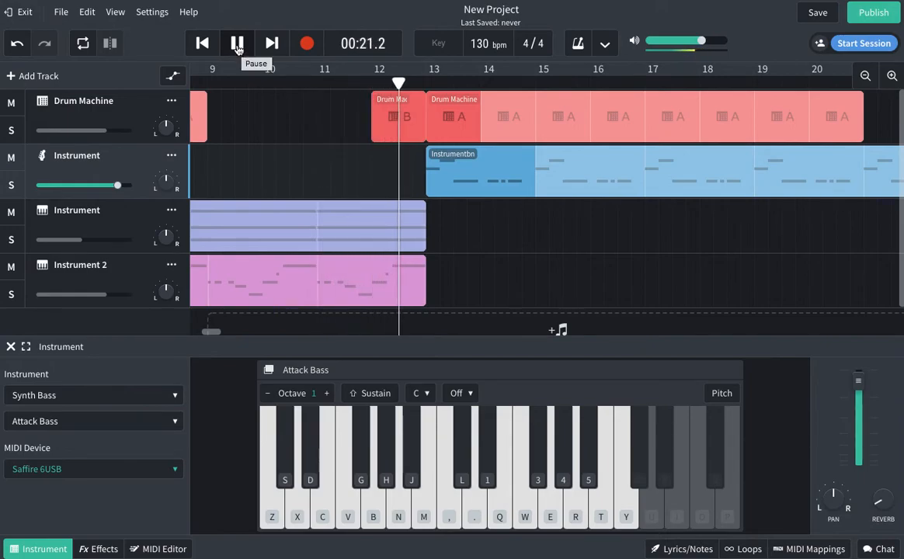
{"action": "left_click", "coordinate": [237, 45]}
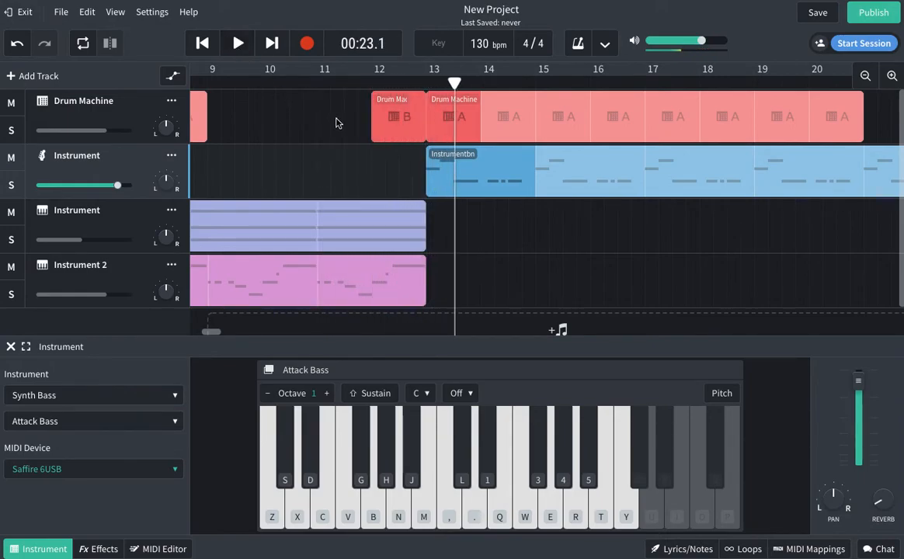
{"action": "left_click", "coordinate": [384, 116]}
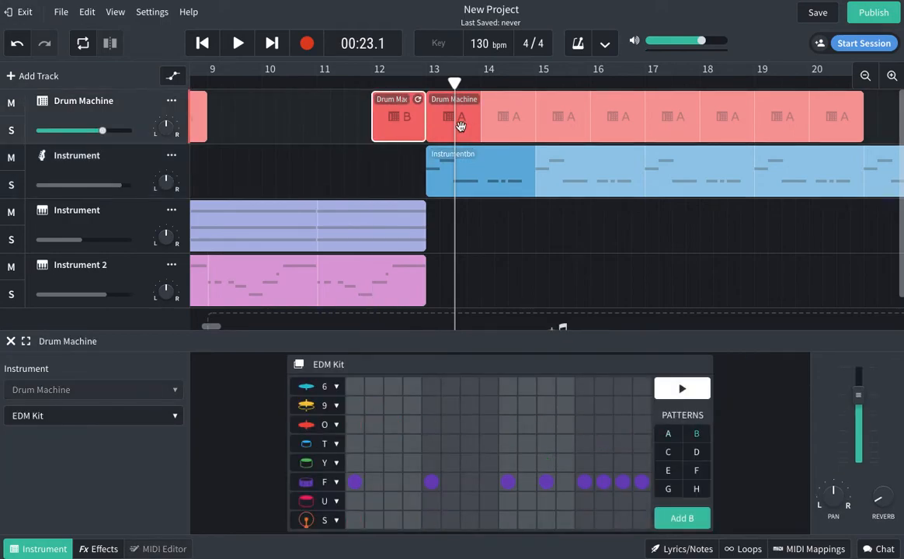
{"action": "left_click", "coordinate": [383, 177]}
{"action": "left_click", "coordinate": [313, 81]}
{"action": "left_click", "coordinate": [347, 121]}
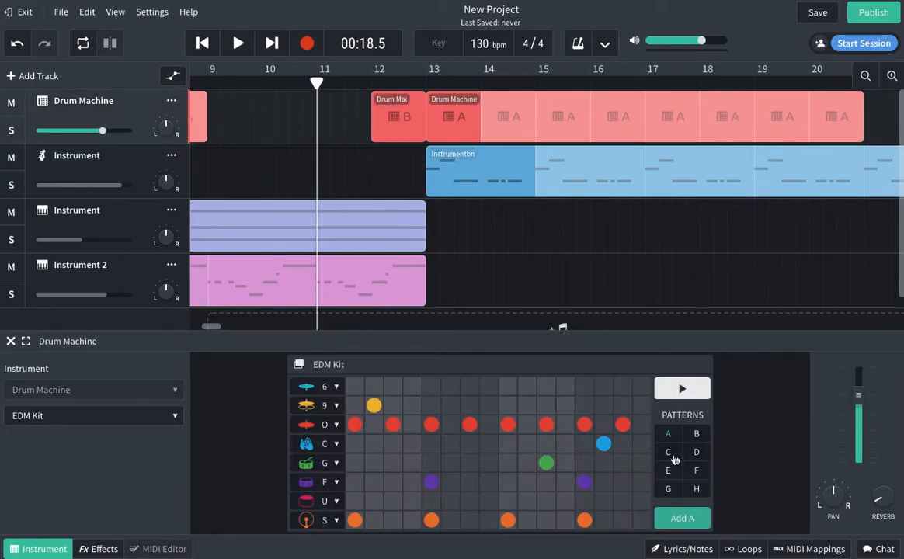
Give pattern C F-drum hits on steps 1, 5, 9 and 13, and add it at bar 11.
{"action": "left_click", "coordinate": [670, 454]}
{"action": "left_click", "coordinate": [354, 482]}
{"action": "left_click", "coordinate": [431, 481]}
{"action": "left_click", "coordinate": [506, 482]}
{"action": "left_click", "coordinate": [584, 482]}
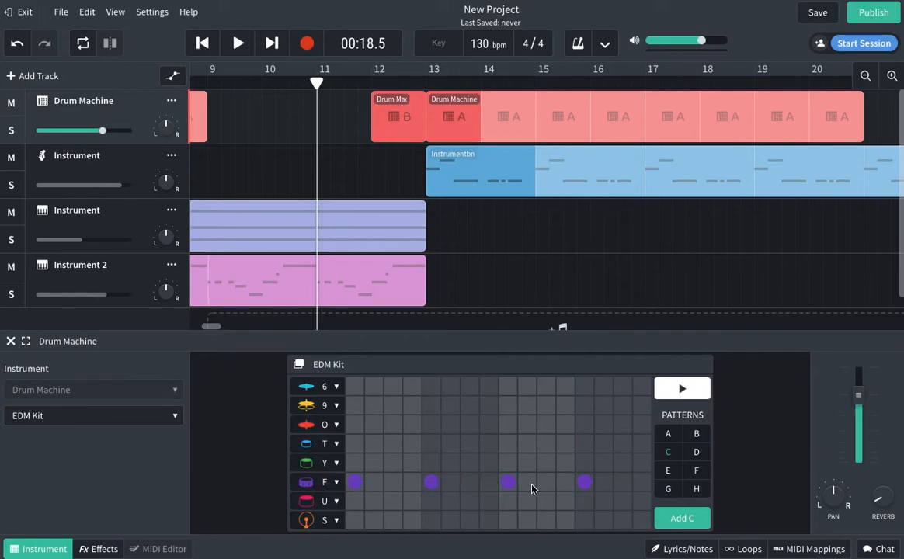
{"action": "left_click", "coordinate": [682, 518]}
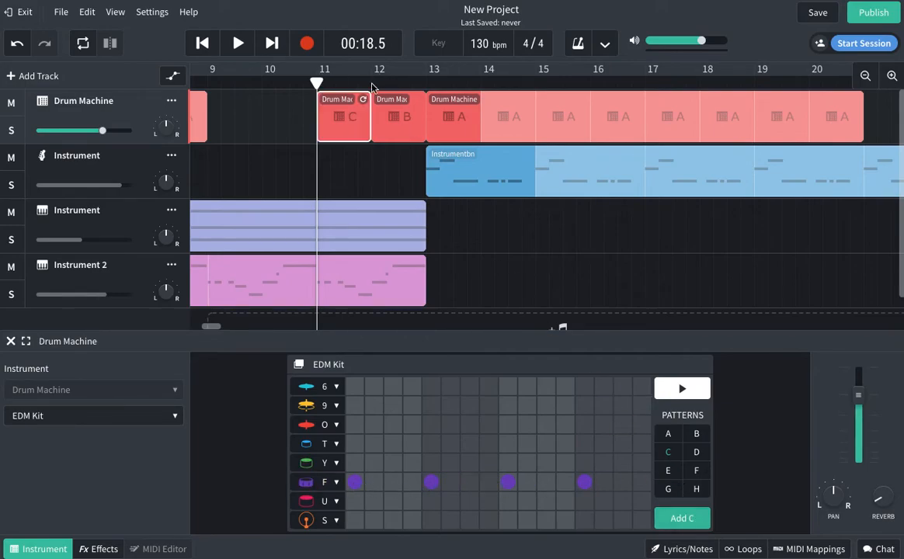
Add extra F-row hits to pattern B so it covers steps 1, 3, 5, 7 and 9–16.
{"action": "left_click", "coordinate": [400, 132]}
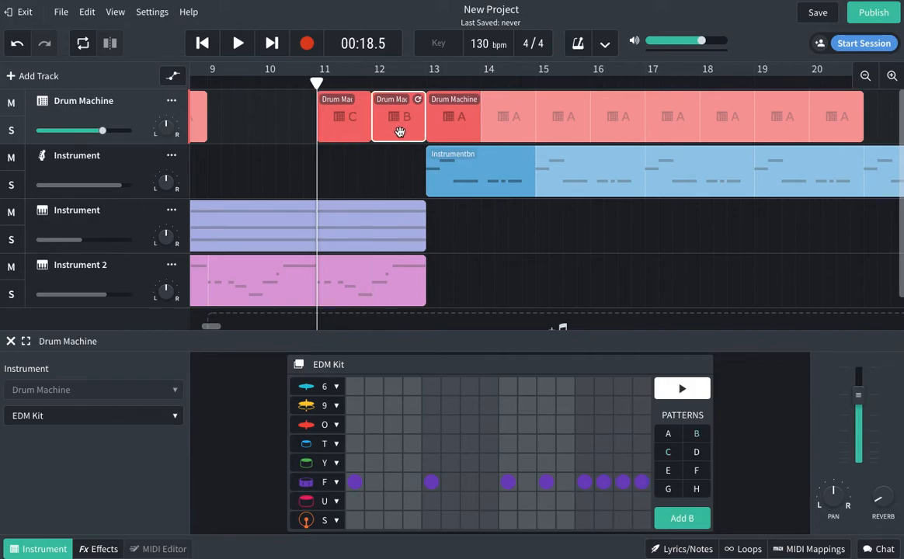
{"action": "left_click", "coordinate": [468, 484]}
{"action": "left_click", "coordinate": [395, 484]}
{"action": "left_click", "coordinate": [528, 483]}
{"action": "left_click", "coordinate": [565, 482]}
{"action": "left_click", "coordinate": [346, 123]}
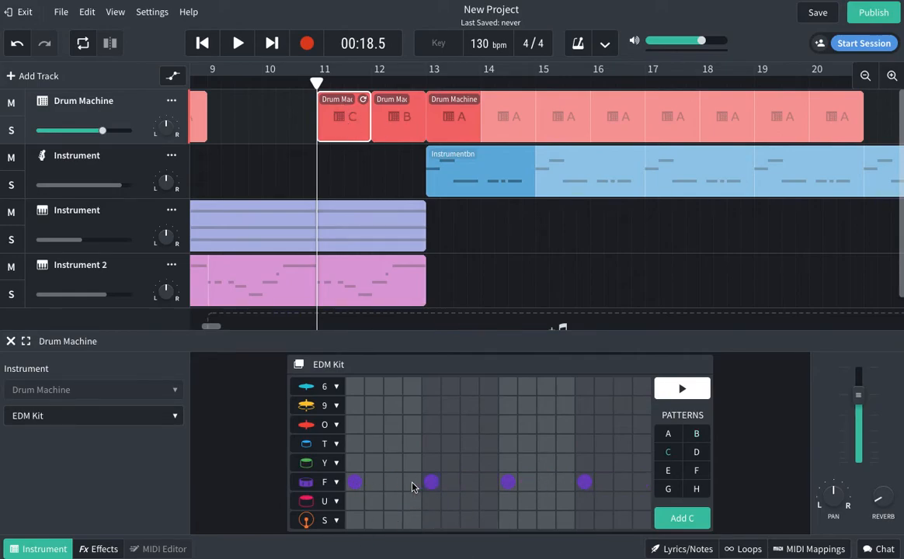
{"action": "left_click", "coordinate": [391, 122]}
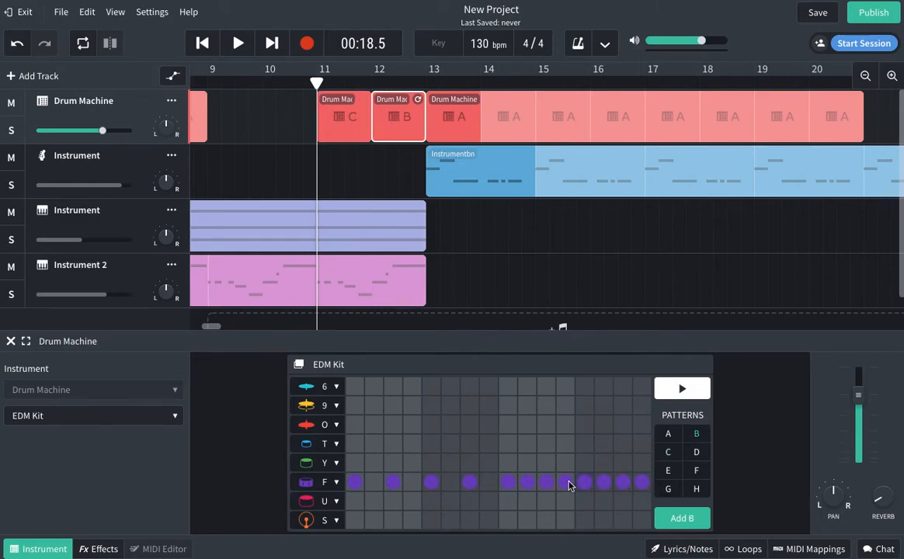
Play from bar 10 to hear the bar 11–12 drum fills, then bring up the Attack Bass keyboard editor.
{"action": "left_click", "coordinate": [261, 73]}
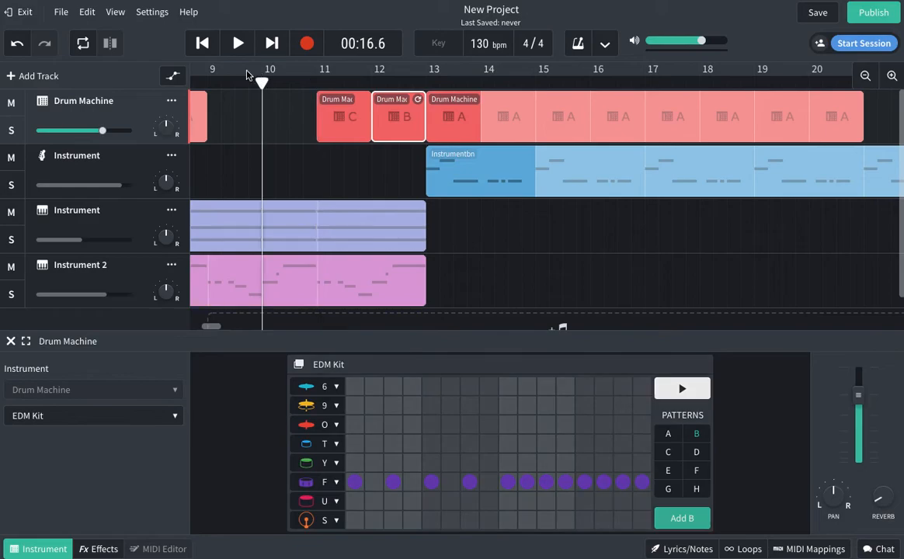
{"action": "left_click", "coordinate": [239, 44]}
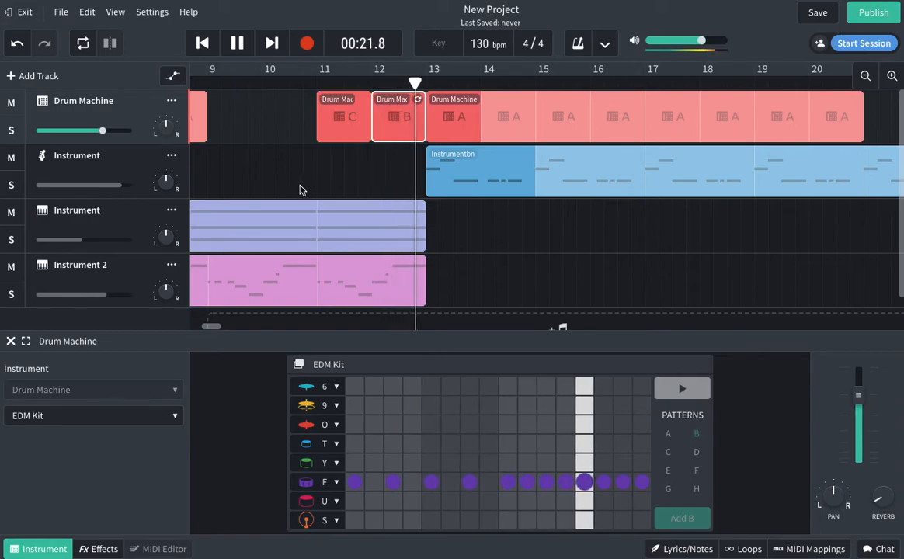
{"action": "left_click", "coordinate": [236, 43]}
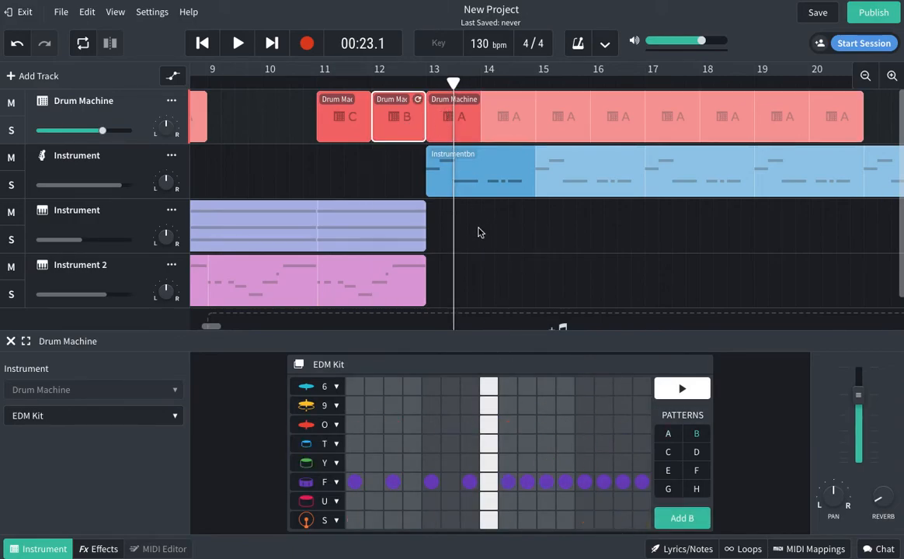
{"action": "left_click", "coordinate": [526, 235]}
{"action": "left_click", "coordinate": [361, 178]}
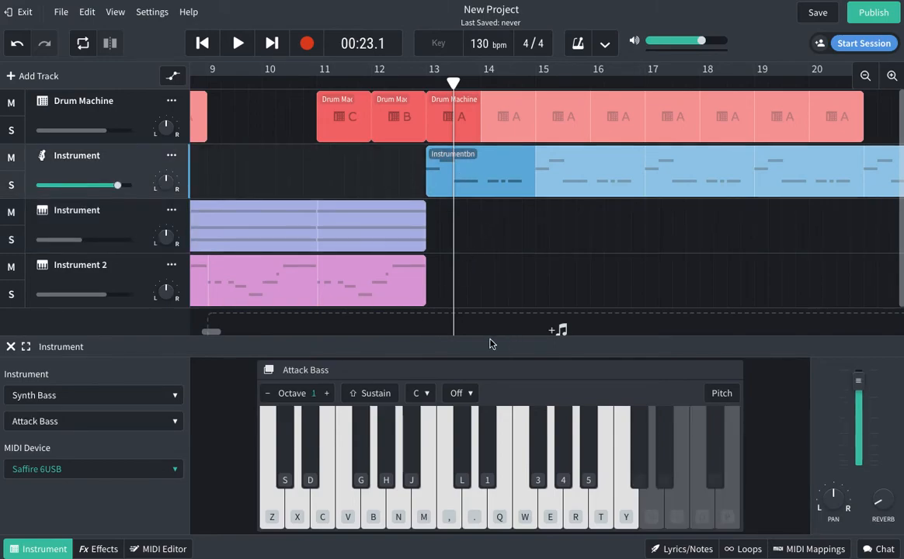
Copy the Instrument 2 Dub Supersaw clip and paste it so the copy starts at bar 17.
{"action": "scroll", "coordinate": [213, 334], "scroll_direction": "left", "scroll_amount": 2}
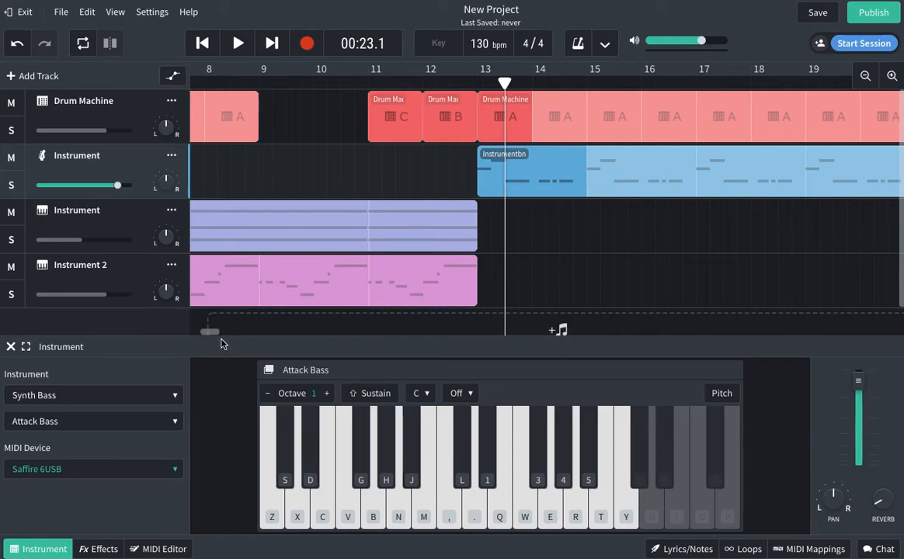
{"action": "scroll", "coordinate": [210, 335], "scroll_direction": "left", "scroll_amount": 10}
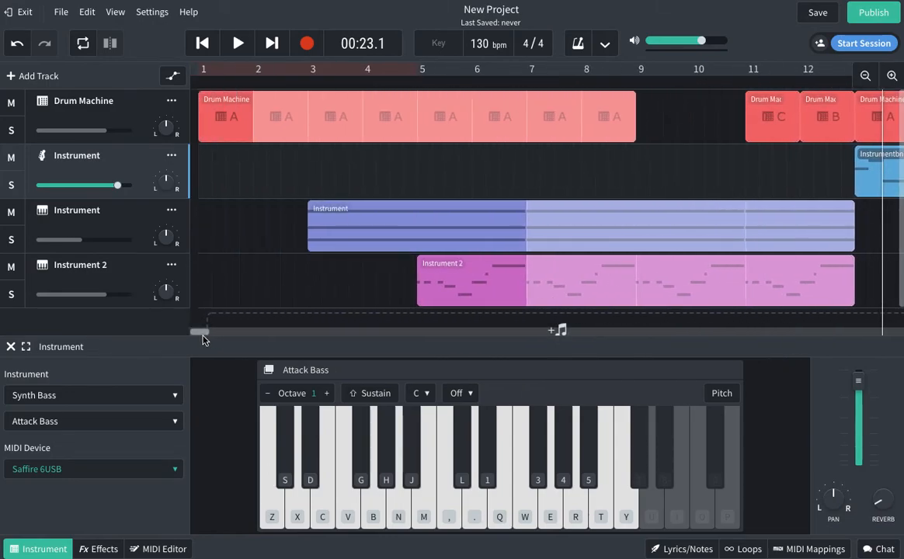
{"action": "scroll", "coordinate": [202, 339], "scroll_direction": "right", "scroll_amount": 5}
{"action": "right_click", "coordinate": [244, 281]}
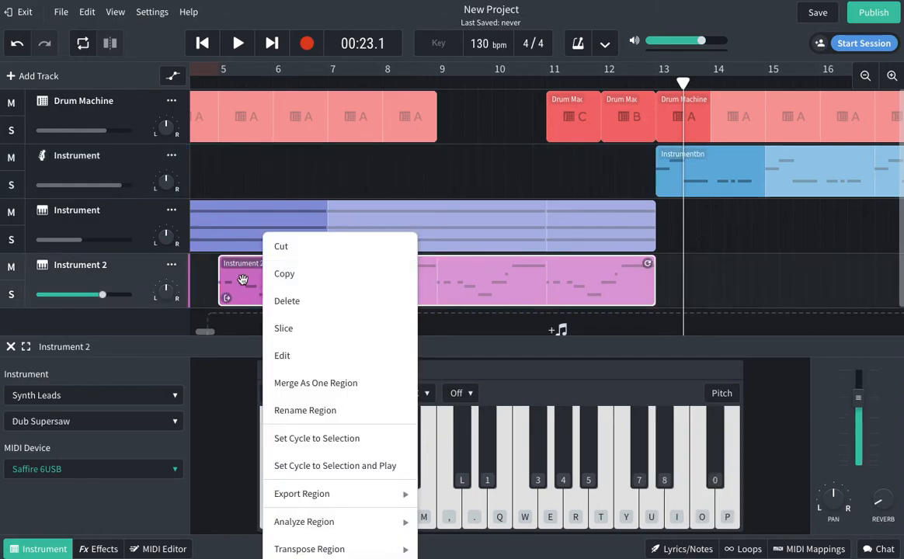
{"action": "left_click", "coordinate": [293, 275]}
{"action": "right_click", "coordinate": [834, 278]}
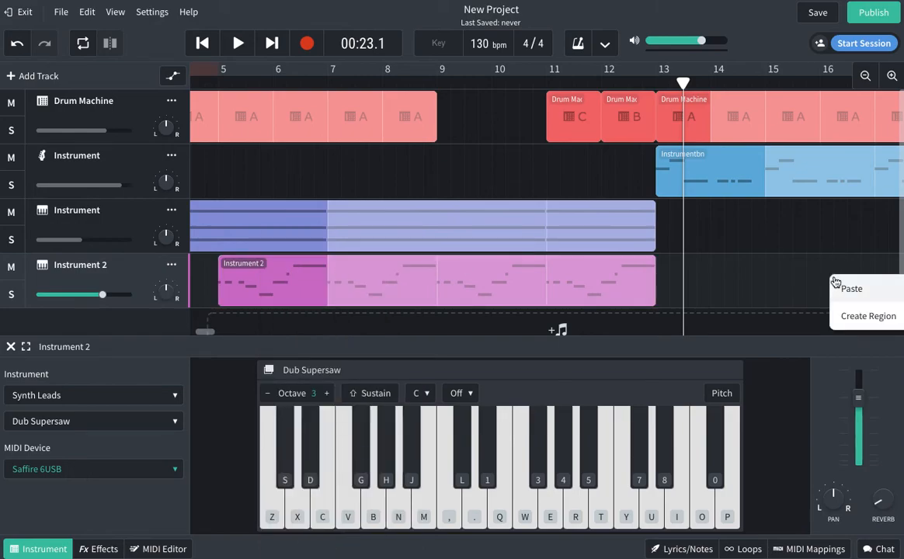
{"action": "left_click", "coordinate": [851, 290]}
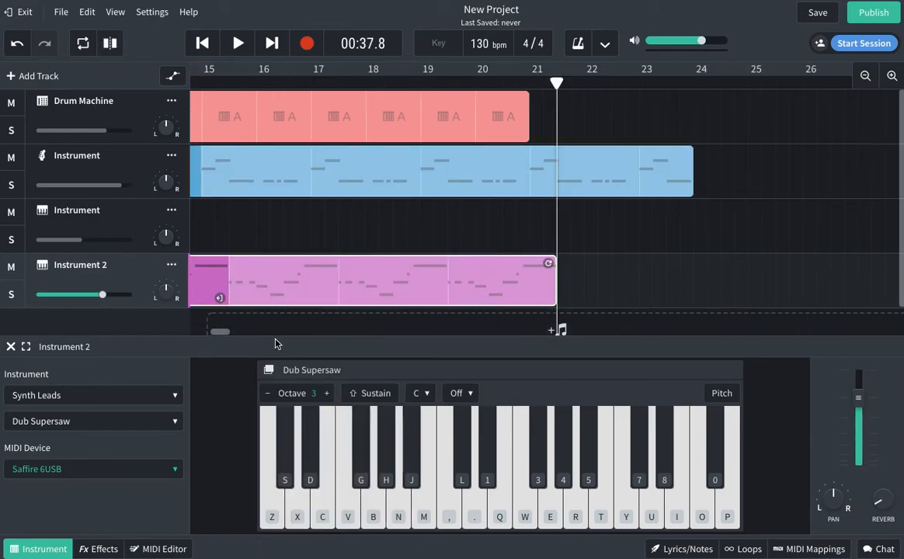
{"action": "left_click_drag", "start_coordinate": [223, 336], "coordinate": [208, 333]}
{"action": "left_click_drag", "start_coordinate": [497, 266], "coordinate": [681, 269]}
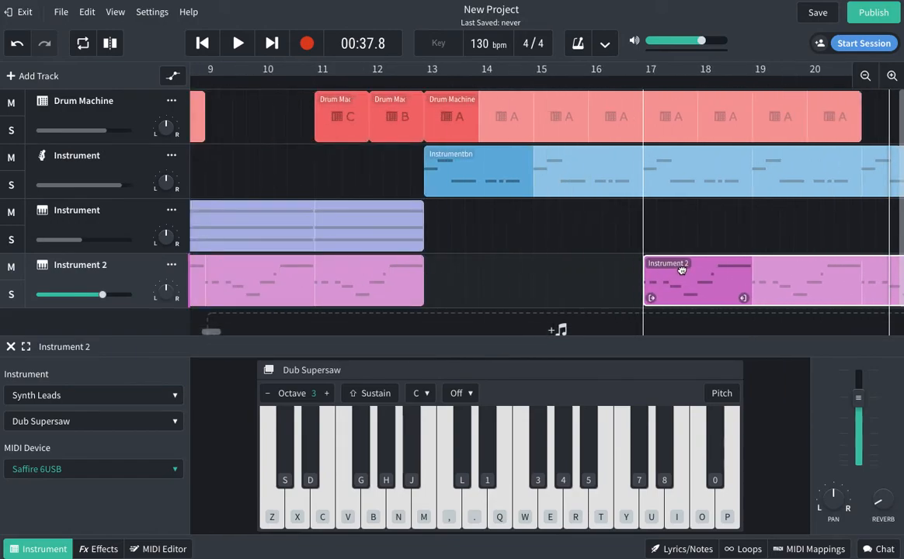
Copy the Evolve Pad clip and paste the copy at bar 21 on the pad lane.
{"action": "left_click", "coordinate": [614, 234]}
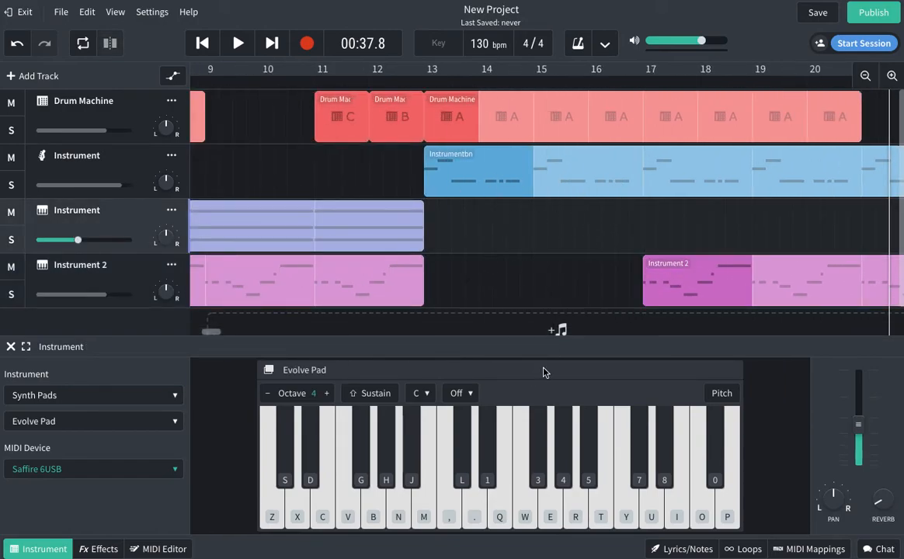
{"action": "left_click", "coordinate": [685, 288]}
{"action": "left_click", "coordinate": [643, 82]}
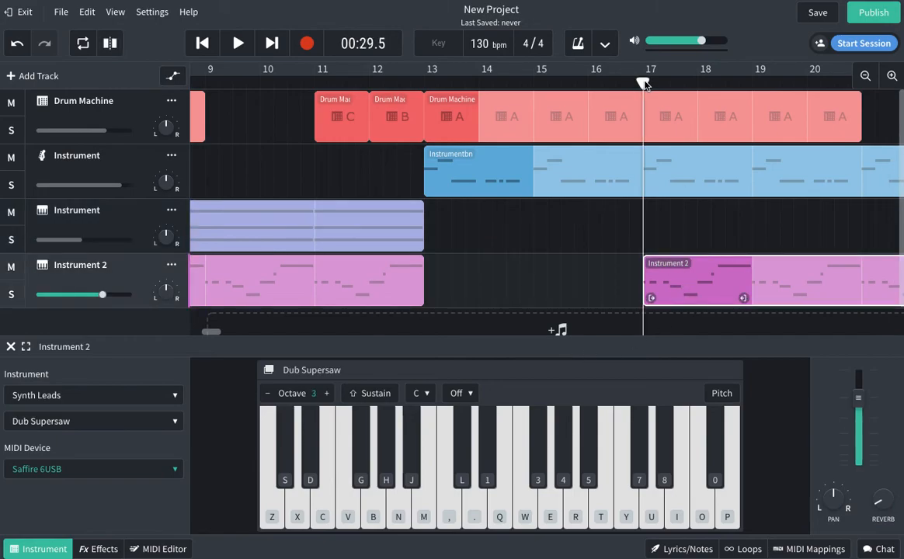
{"action": "left_click", "coordinate": [630, 222]}
{"action": "mouse_move", "coordinate": [213, 334]}
{"action": "left_mouse_down"}
{"action": "mouse_move", "coordinate": [202, 333]}
{"action": "mouse_move", "coordinate": [222, 332]}
{"action": "left_mouse_up"}
{"action": "right_click", "coordinate": [284, 233]}
{"action": "left_click", "coordinate": [313, 273]}
{"action": "left_click", "coordinate": [477, 84]}
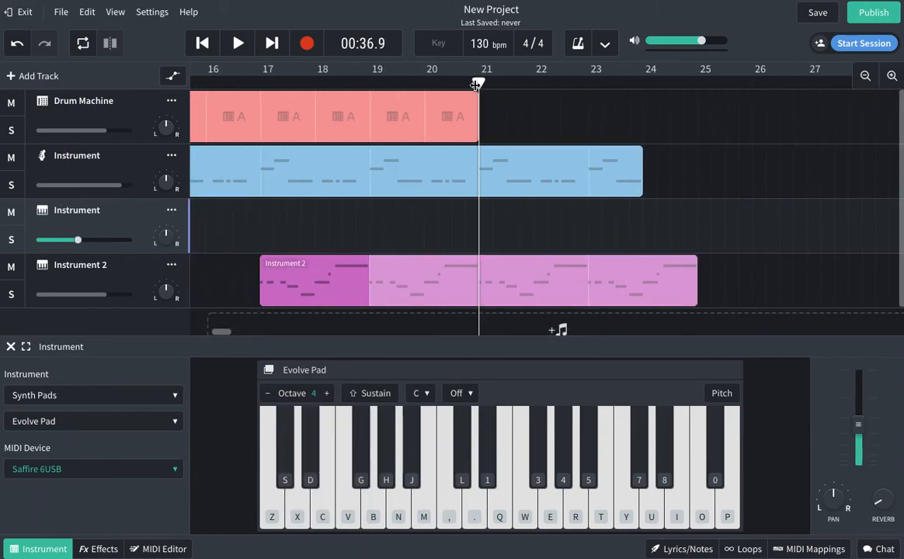
{"action": "right_click", "coordinate": [501, 216]}
{"action": "left_click", "coordinate": [521, 228]}
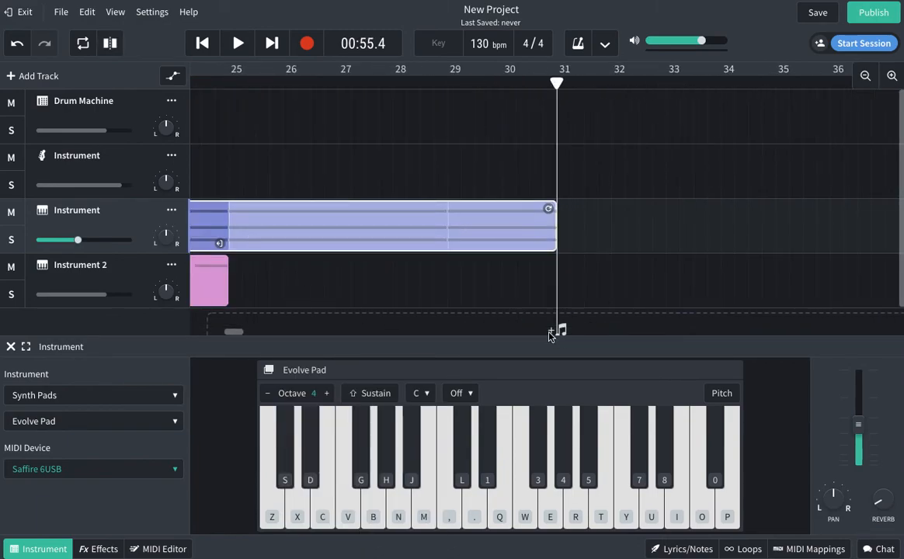
{"action": "left_click_drag", "start_coordinate": [233, 331], "coordinate": [217, 331]}
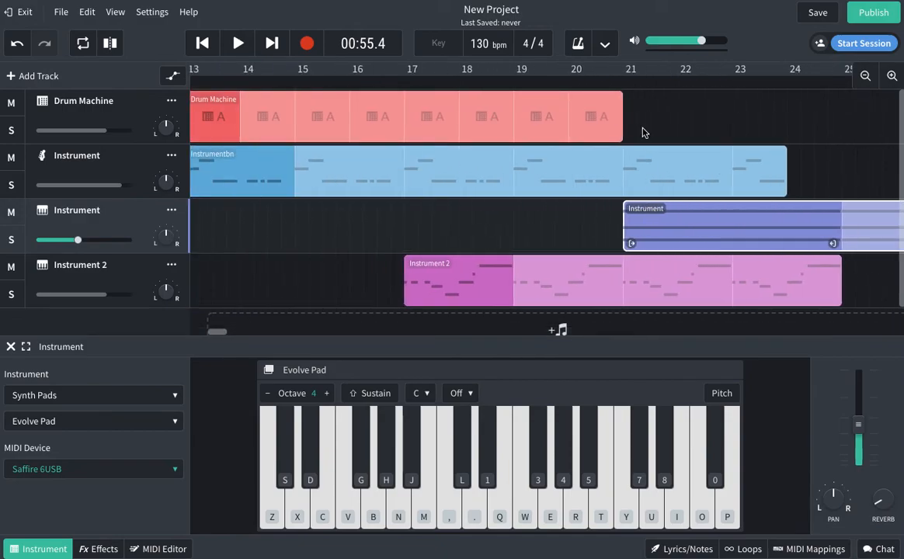
Lengthen the drum, bass and later Instrument 2 clips to about bar 25–26.
{"action": "left_click_drag", "start_coordinate": [620, 102], "coordinate": [887, 101]}
{"action": "left_click_drag", "start_coordinate": [785, 167], "coordinate": [900, 154]}
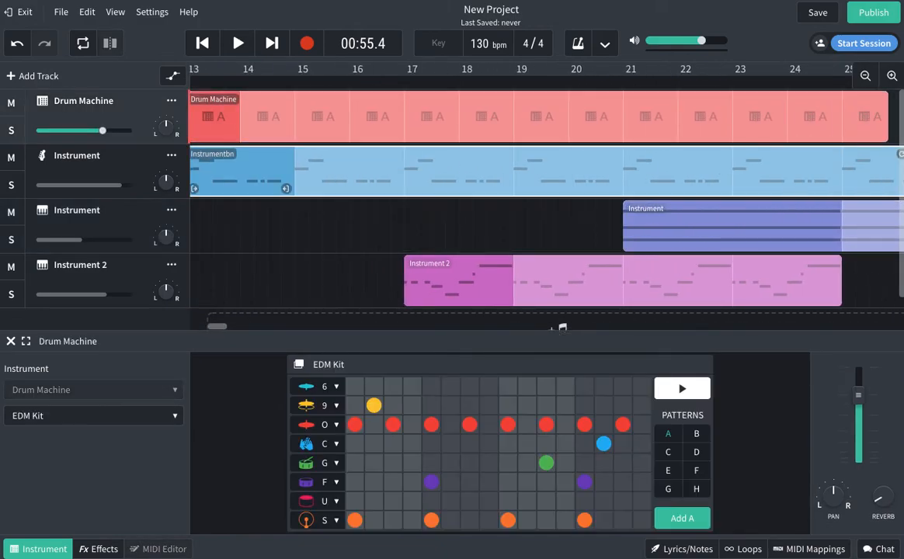
{"action": "left_click", "coordinate": [837, 259]}
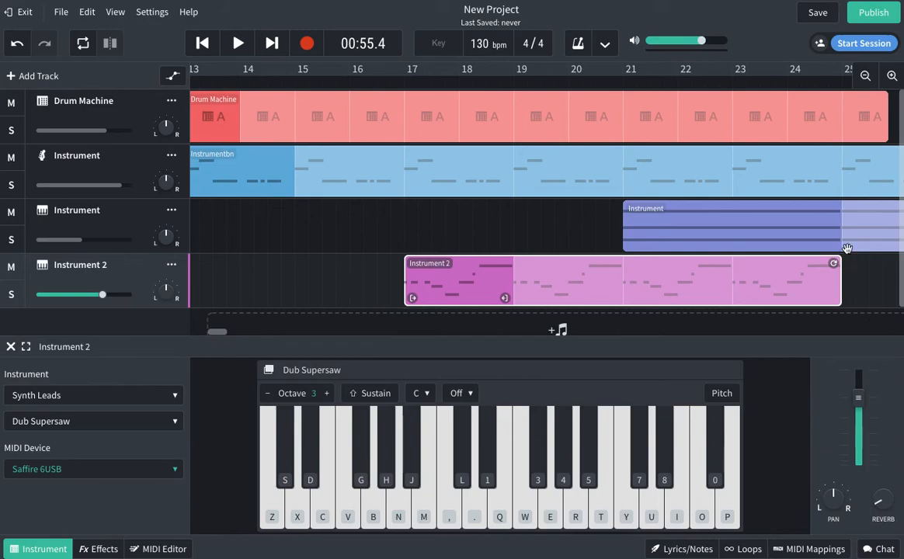
{"action": "left_click_drag", "start_coordinate": [835, 264], "coordinate": [900, 264]}
Play the arrangement from the beginning, then stop and return the playhead to bar 1.
{"action": "left_click", "coordinate": [201, 43]}
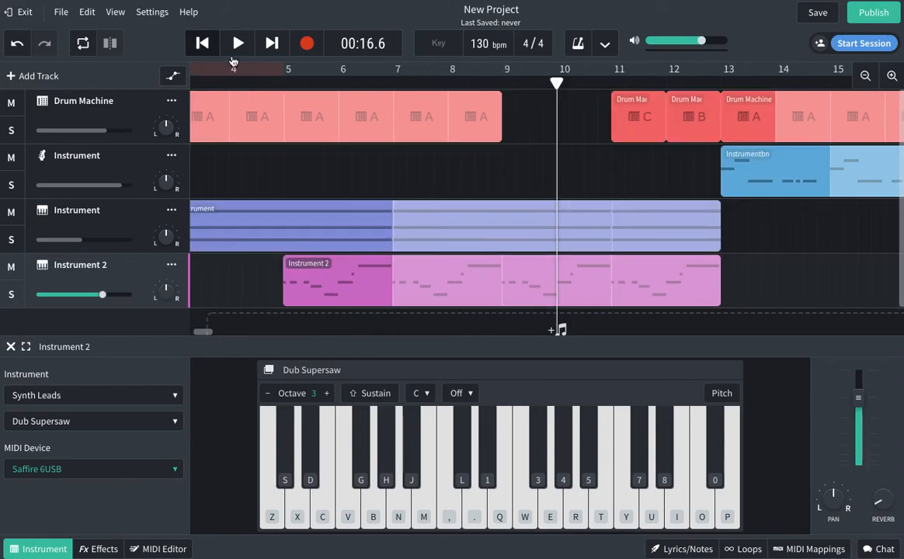
{"action": "left_click", "coordinate": [512, 176]}
{"action": "left_click", "coordinate": [201, 44]}
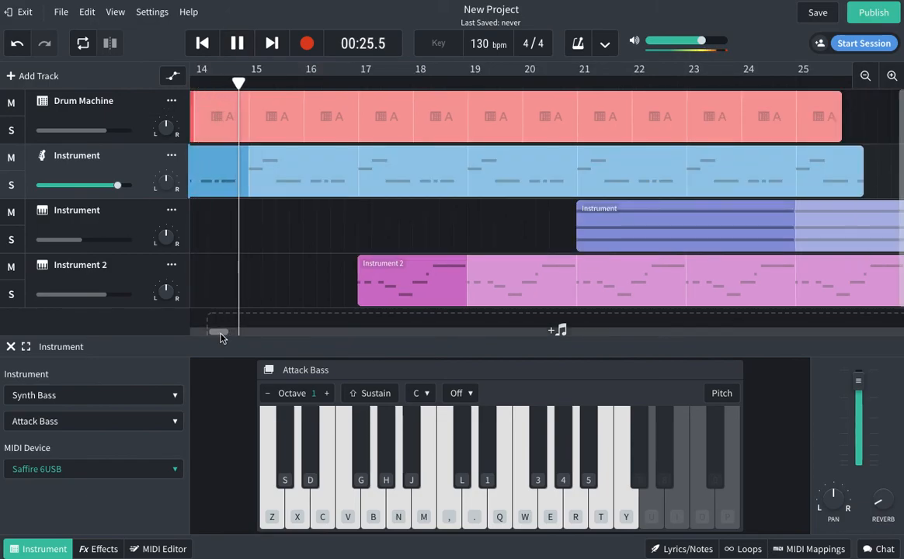
{"action": "left_click_drag", "start_coordinate": [219, 334], "coordinate": [218, 334]}
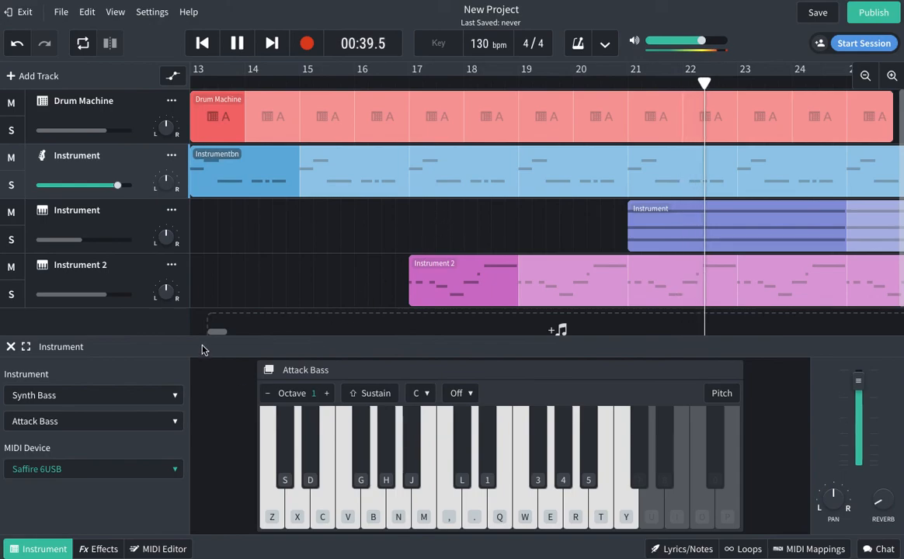
{"action": "left_click", "coordinate": [237, 43]}
{"action": "left_click", "coordinate": [202, 44]}
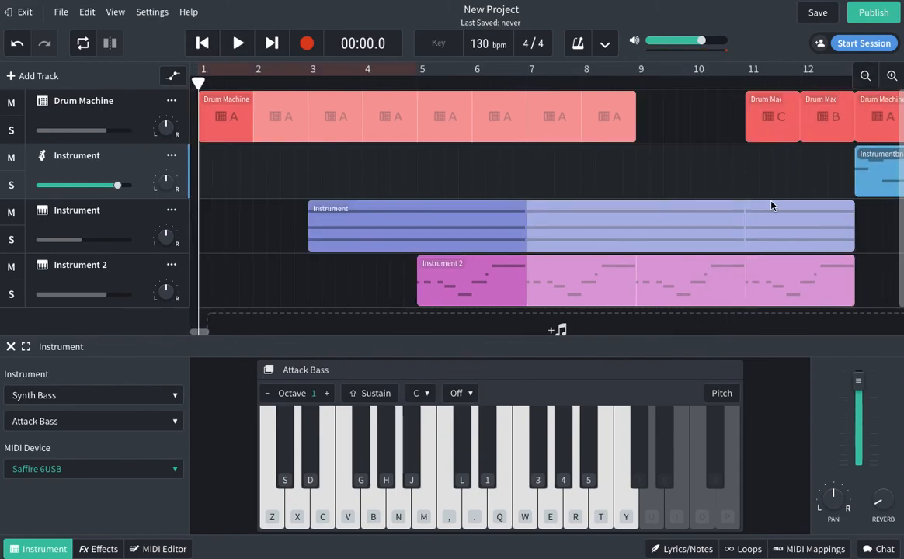
Zoom the timeline out to show the full arrangement from bar 1 to about bar 30.
{"action": "left_click_drag", "start_coordinate": [198, 330], "coordinate": [207, 335]}
{"action": "left_click", "coordinate": [738, 226]}
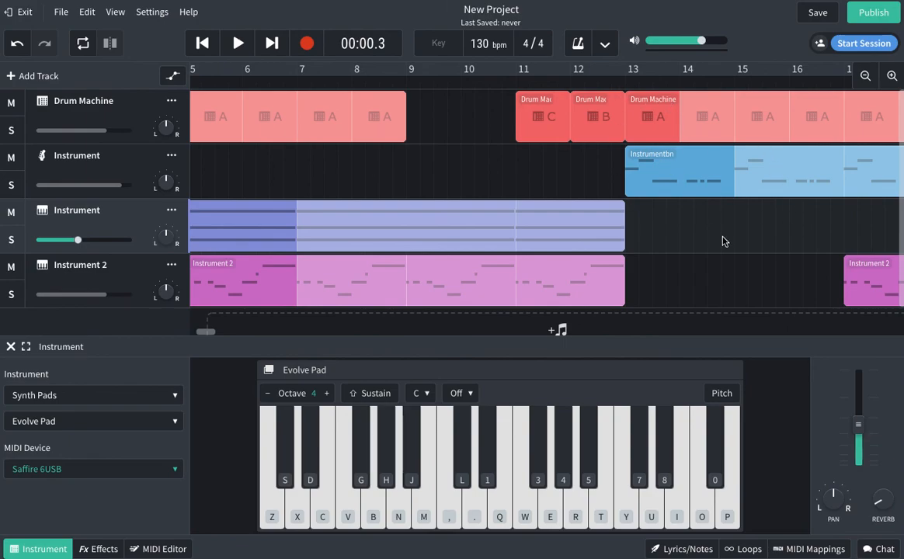
{"action": "left_click", "coordinate": [867, 76]}
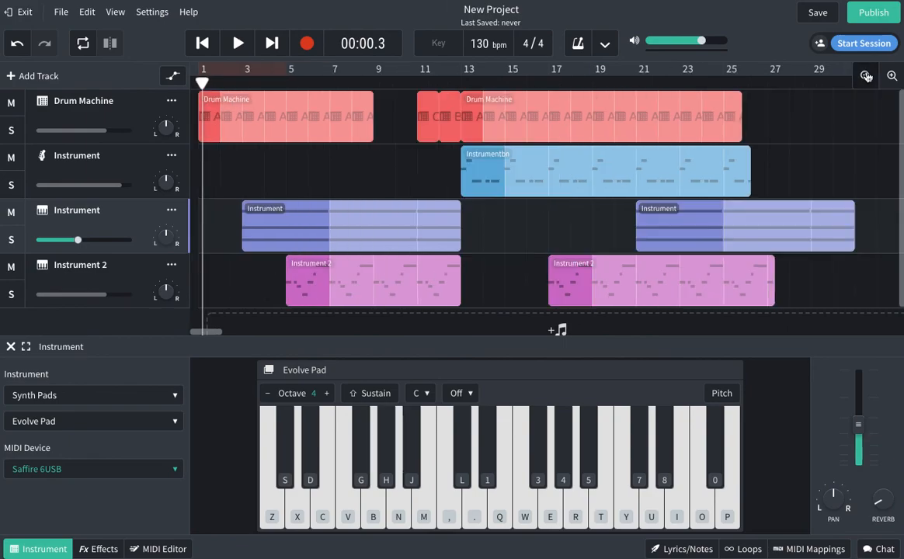
{"action": "left_click", "coordinate": [440, 191]}
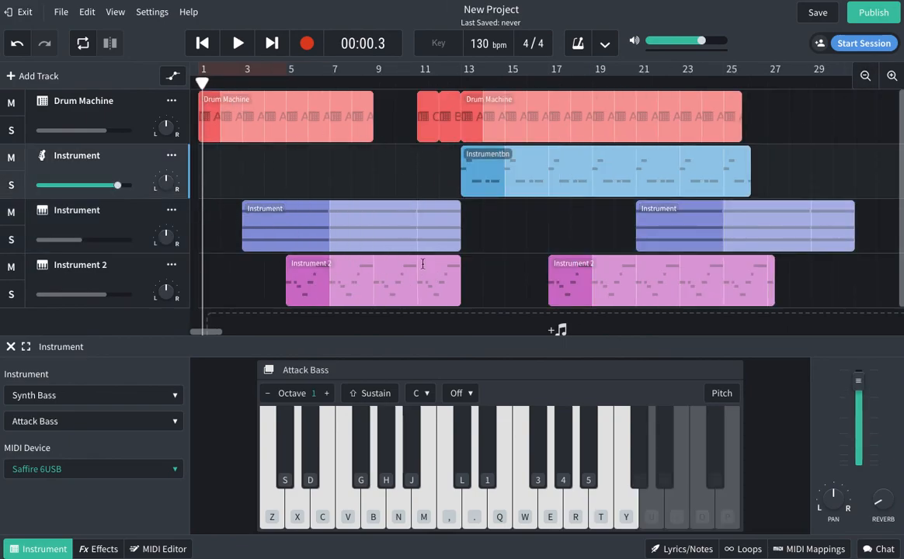